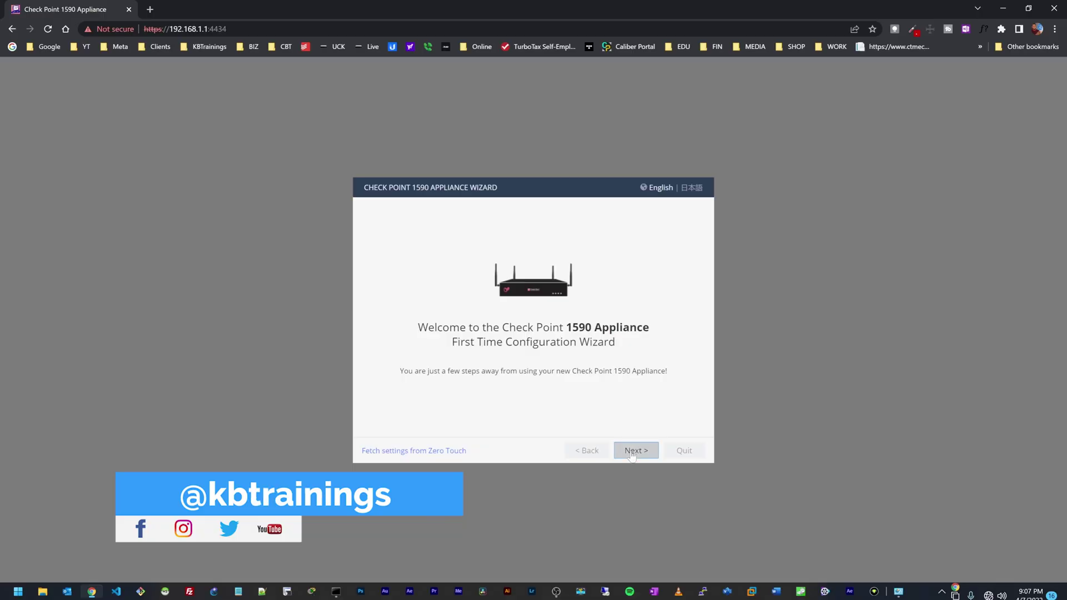
Step: Move past the wizard's Welcome page and finish the first-time configuration to reach Home > System
{"action": "left_click", "coordinate": [632, 452]}
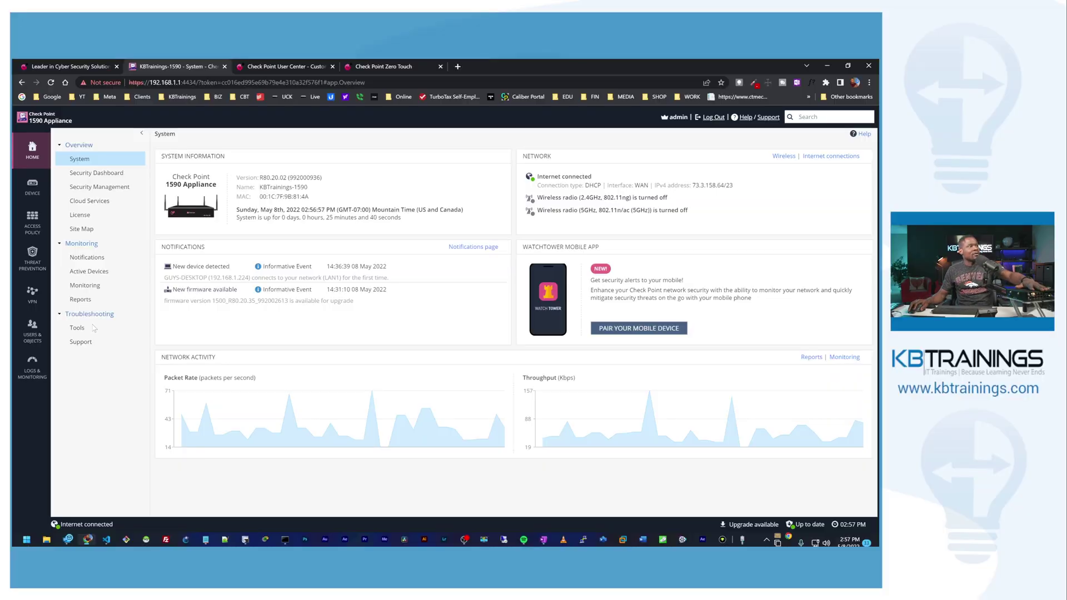
Step: Confirm admin is the only administrator, return Home, then switch to the checkpoint.com tab
{"action": "double_click", "coordinate": [157, 82]}
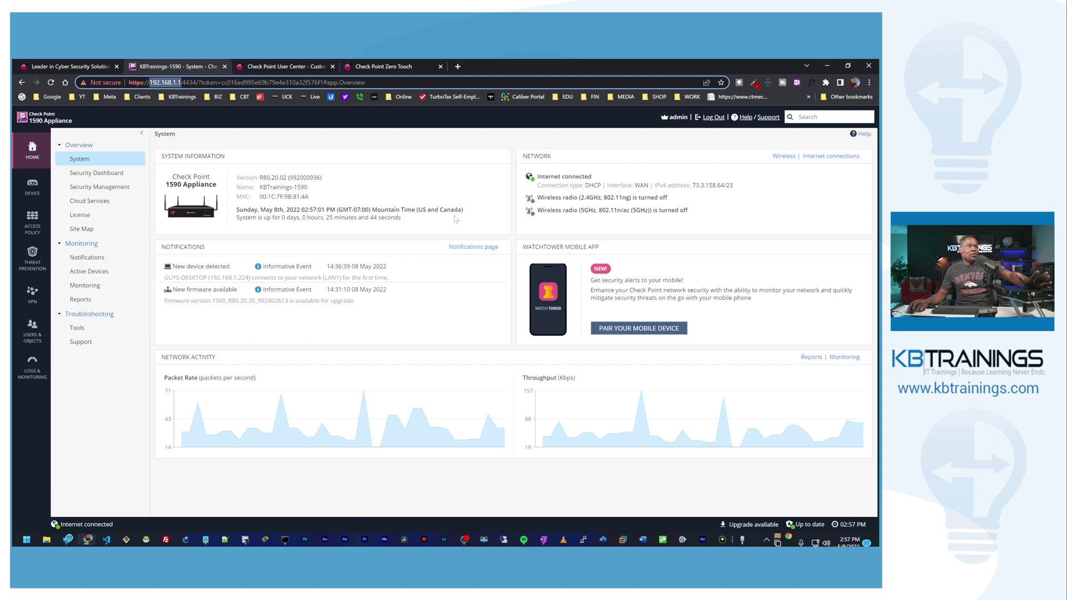
{"action": "left_click", "coordinate": [32, 328]}
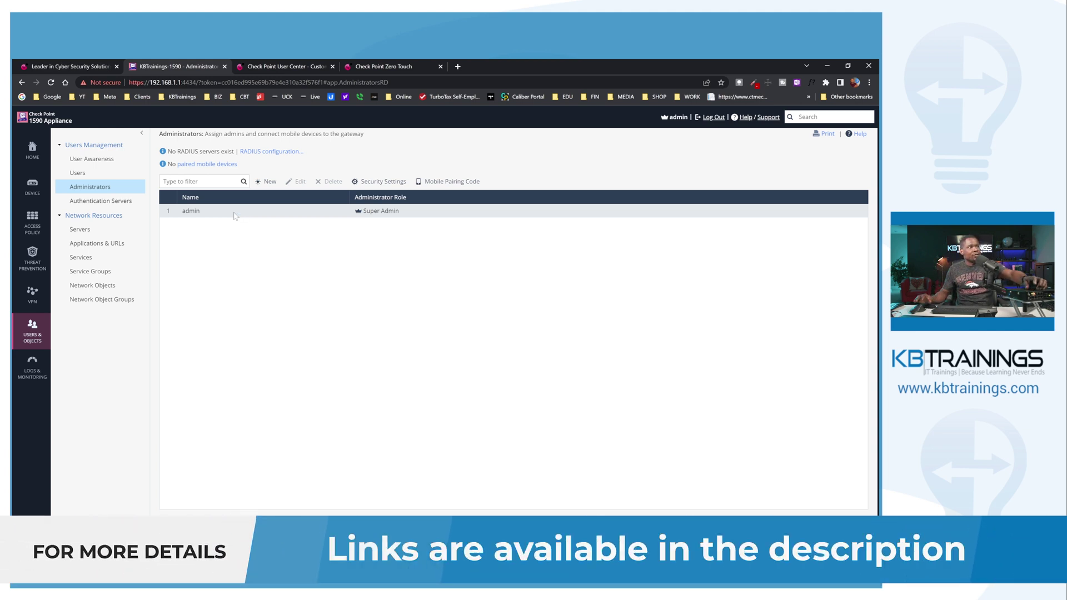
{"action": "left_click", "coordinate": [32, 154]}
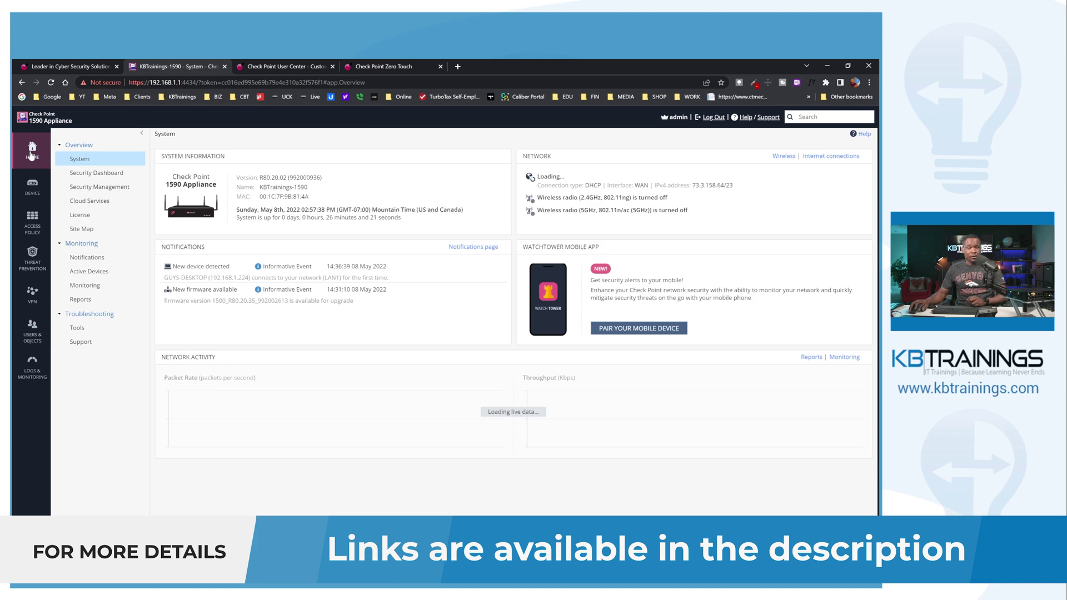
{"action": "left_click", "coordinate": [55, 66]}
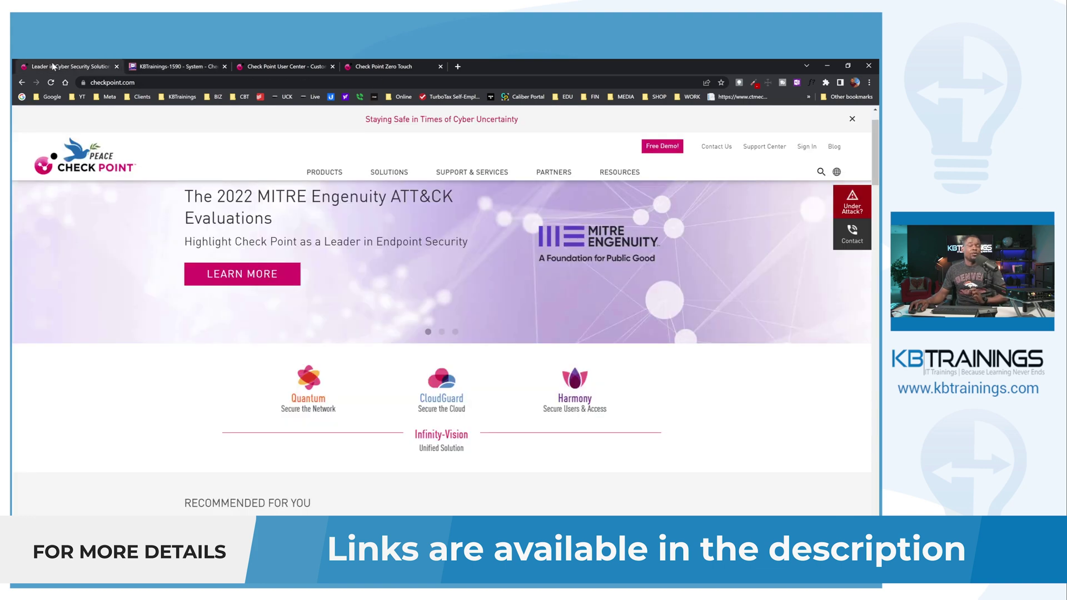
Step: Sign in to User Center with the saved credentials and submit the 2-step verification code
{"action": "left_click", "coordinate": [806, 147]}
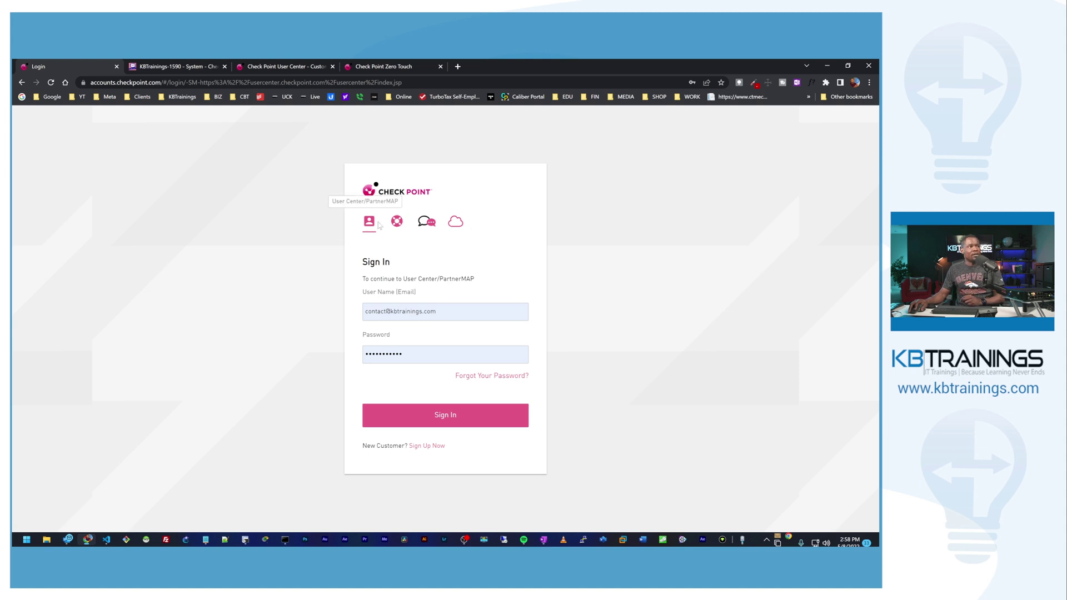
{"action": "left_click_drag", "start_coordinate": [402, 278], "coordinate": [435, 278]}
{"action": "left_click", "coordinate": [440, 415]}
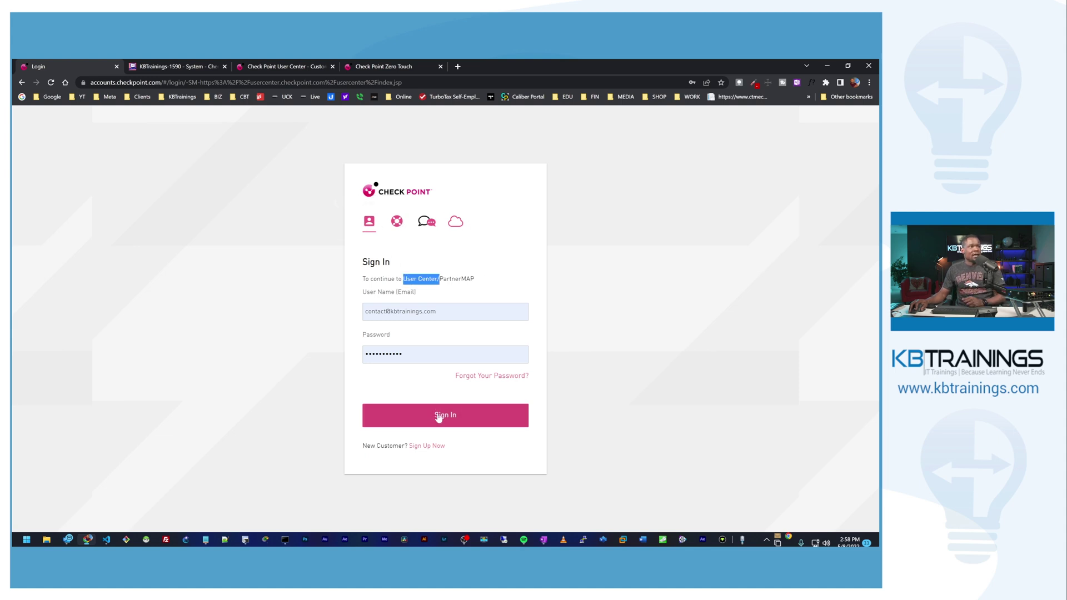
{"action": "key", "text": "ctrl+v"}
{"action": "key", "text": "Return"}
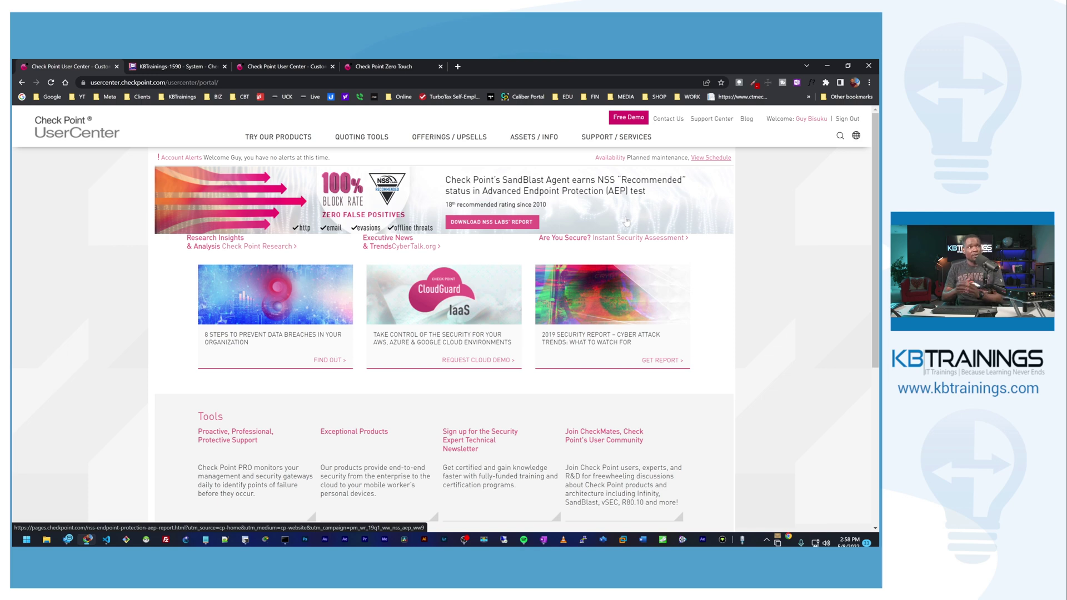
Step: Review the KBTrainings account under My Accounts, then go to the Product Center
{"action": "left_click", "coordinate": [538, 139]}
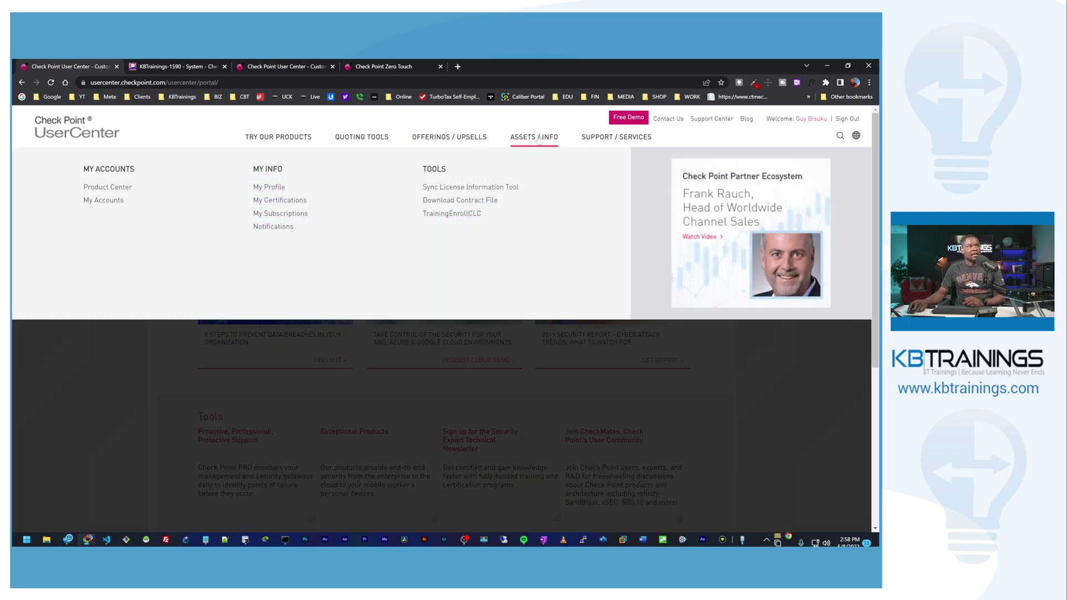
{"action": "left_click", "coordinate": [107, 200]}
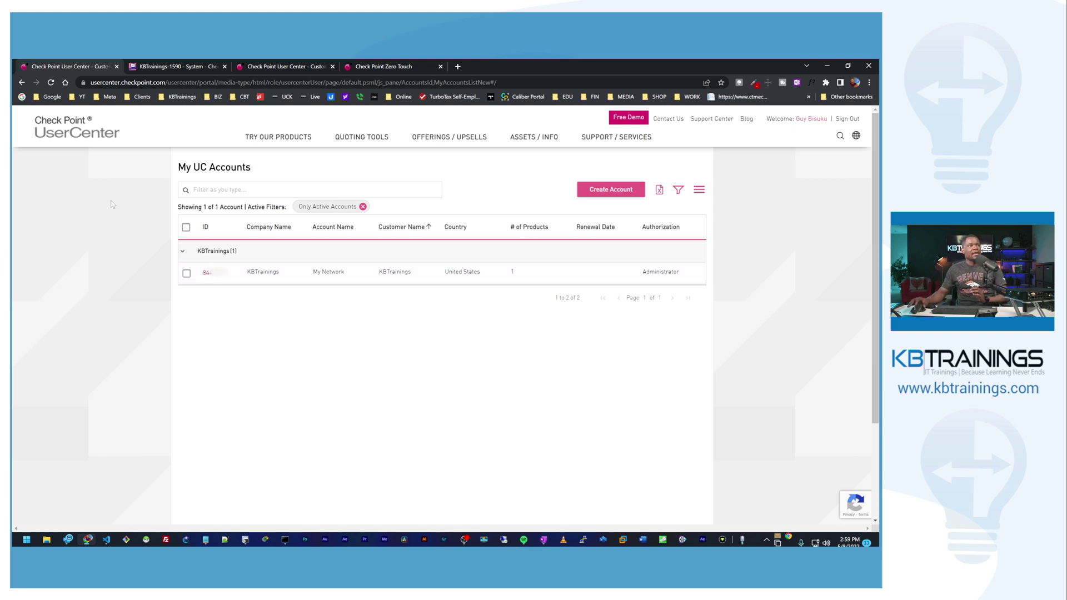
{"action": "left_click", "coordinate": [535, 145]}
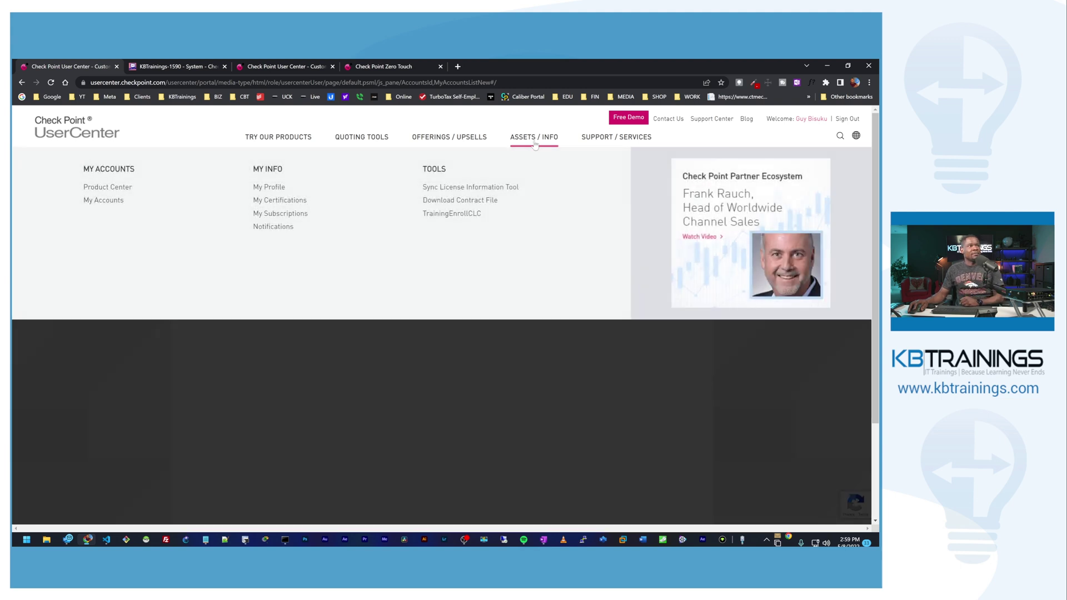
{"action": "left_click", "coordinate": [99, 189]}
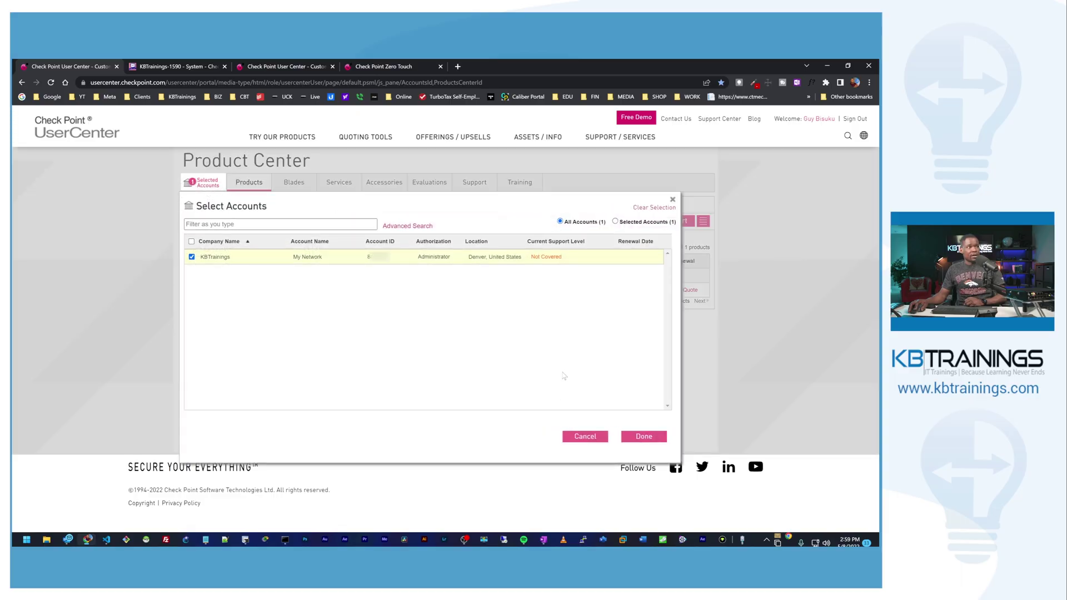
Step: Confirm KBTrainings in Select Accounts, note the Registration Key requirement, then return to the KBTrainings-1590 WebUI
{"action": "left_click", "coordinate": [672, 199]}
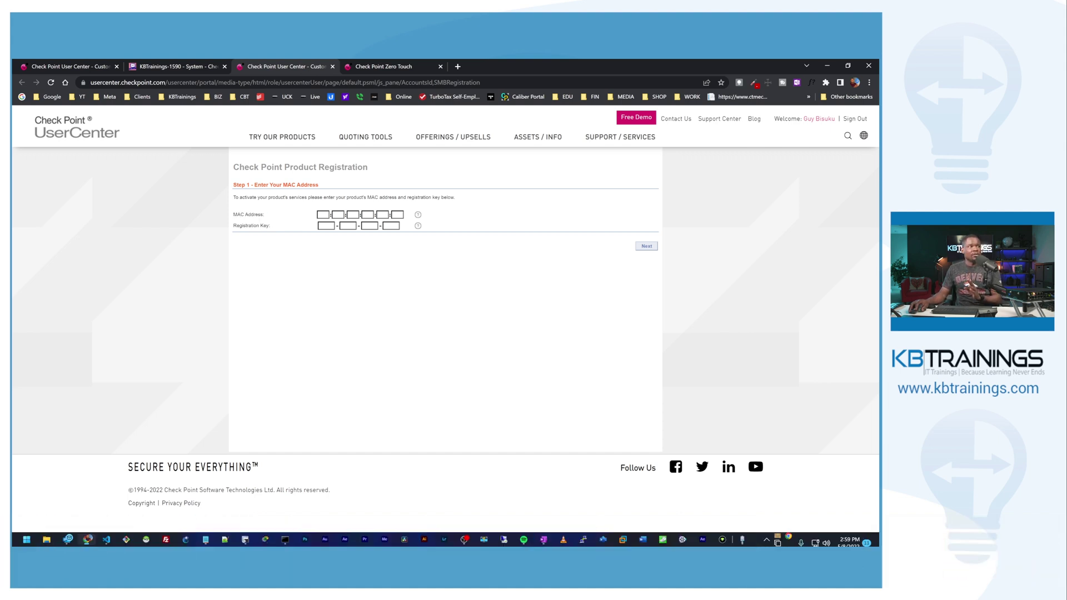
{"action": "double_click", "coordinate": [246, 226]}
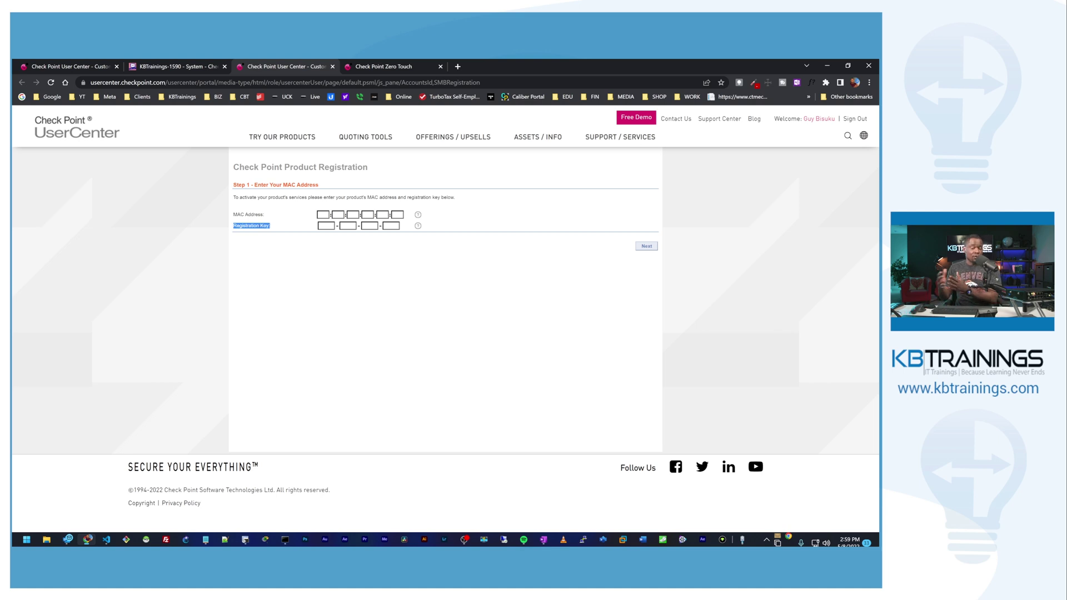
{"action": "left_click", "coordinate": [161, 63]}
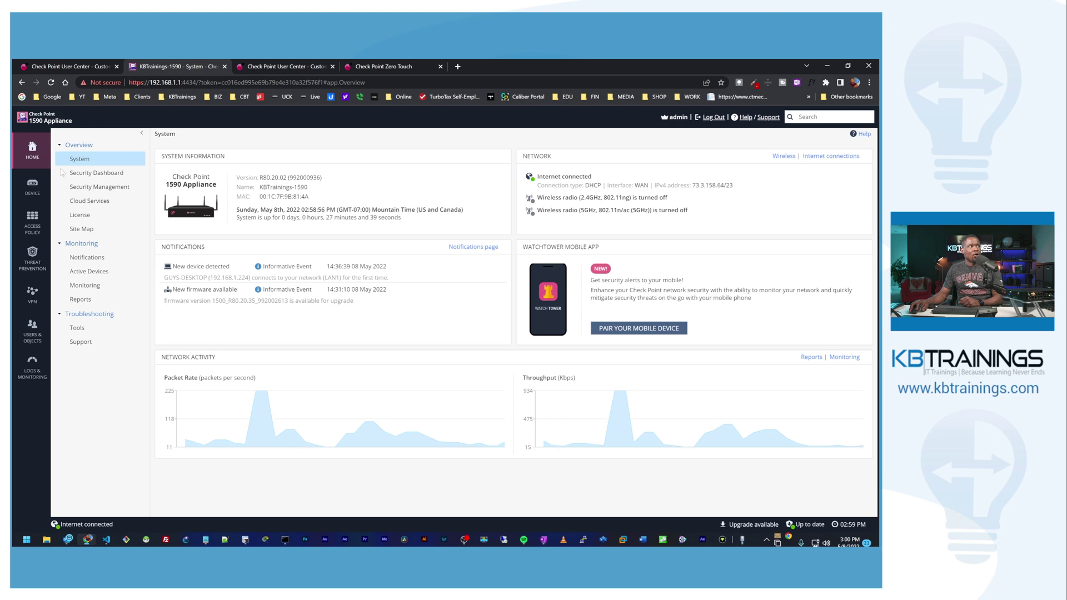
Step: Check the appliance's license, MAC address and registration key, then go back to UserCenter registration
{"action": "left_click", "coordinate": [81, 216]}
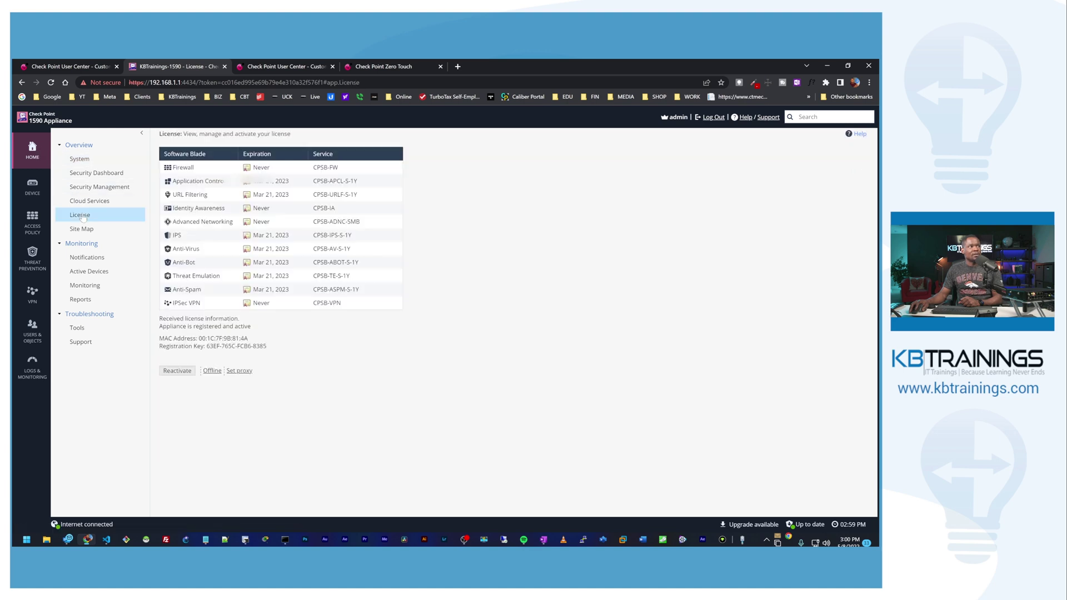
{"action": "left_click_drag", "start_coordinate": [159, 343], "coordinate": [166, 167]}
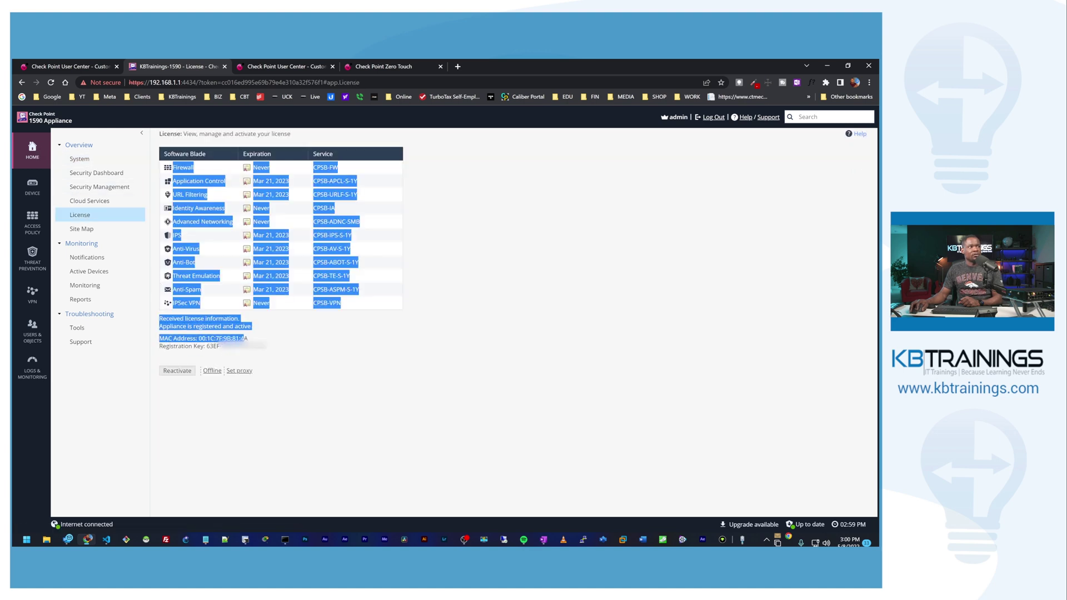
{"action": "left_click", "coordinate": [167, 166]}
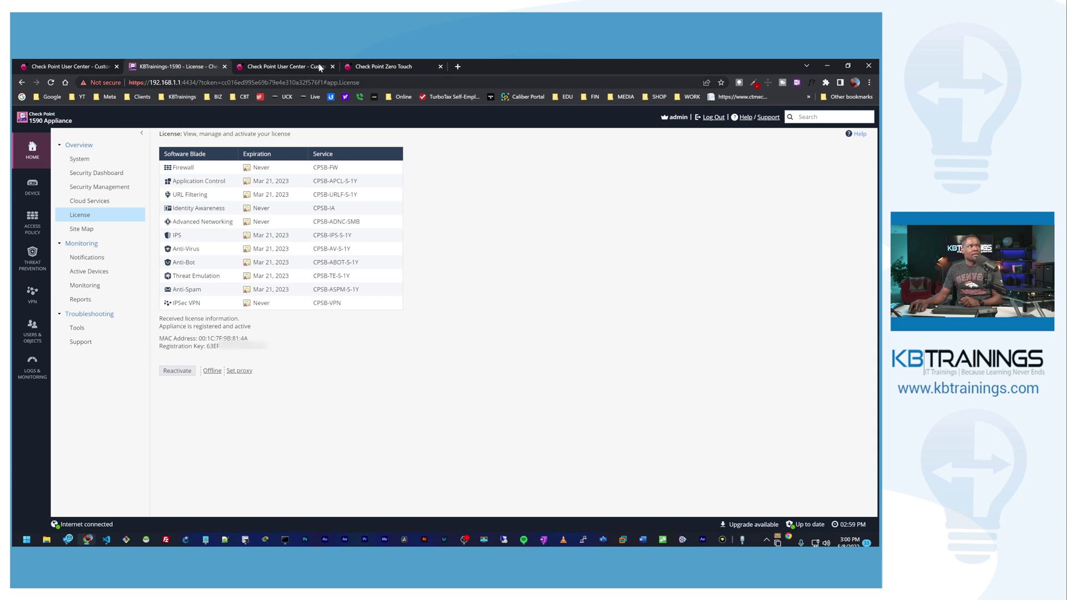
{"action": "left_click", "coordinate": [300, 67]}
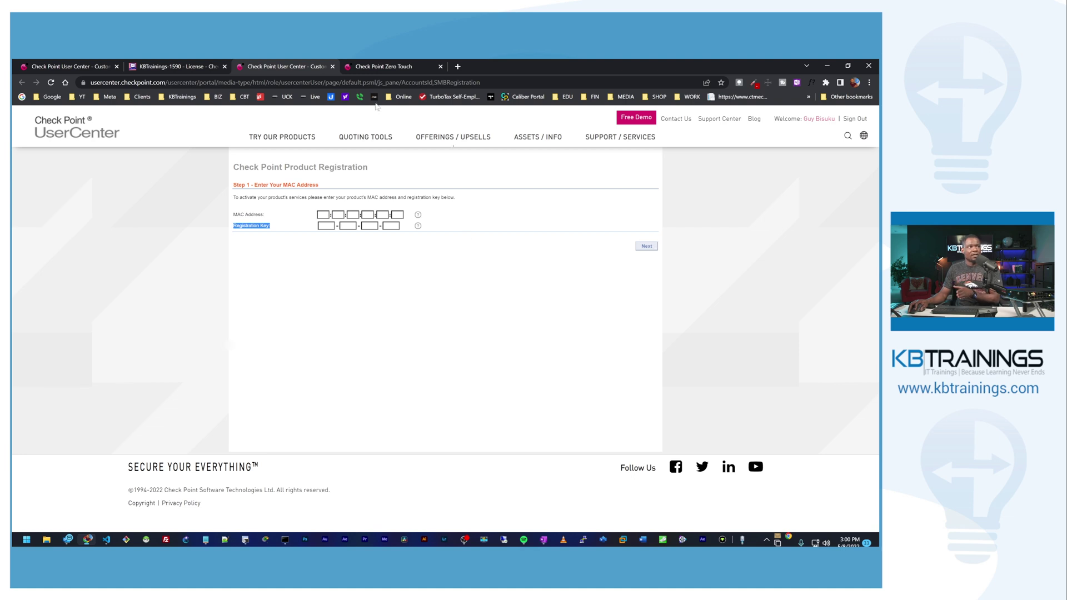
Step: Verify the 1590 appliance appears in the Product Center list, then switch to Zero Touch
{"action": "left_click", "coordinate": [72, 66]}
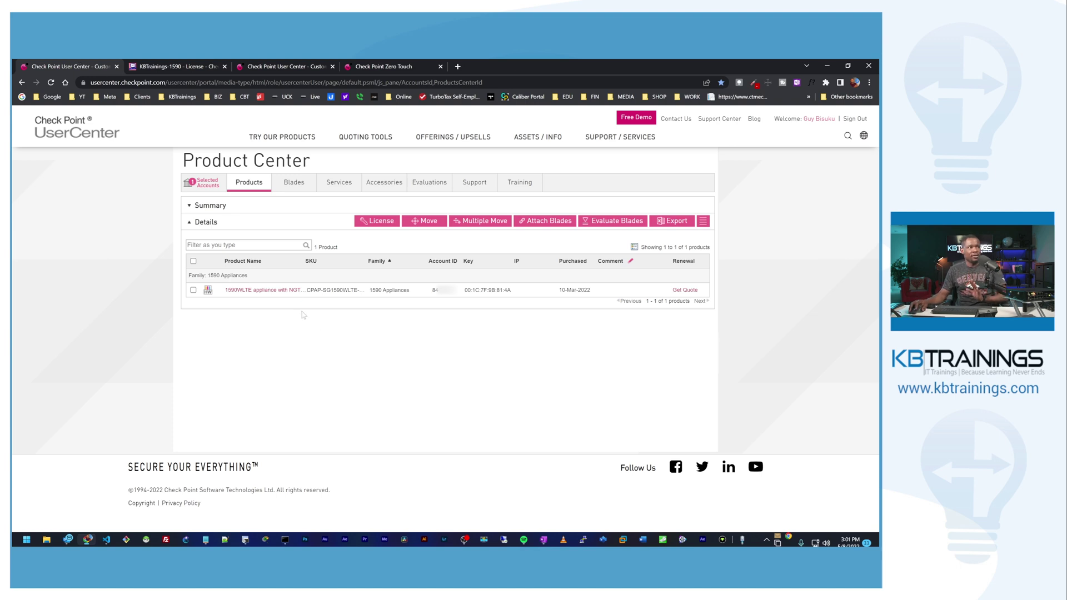
{"action": "left_click", "coordinate": [371, 64]}
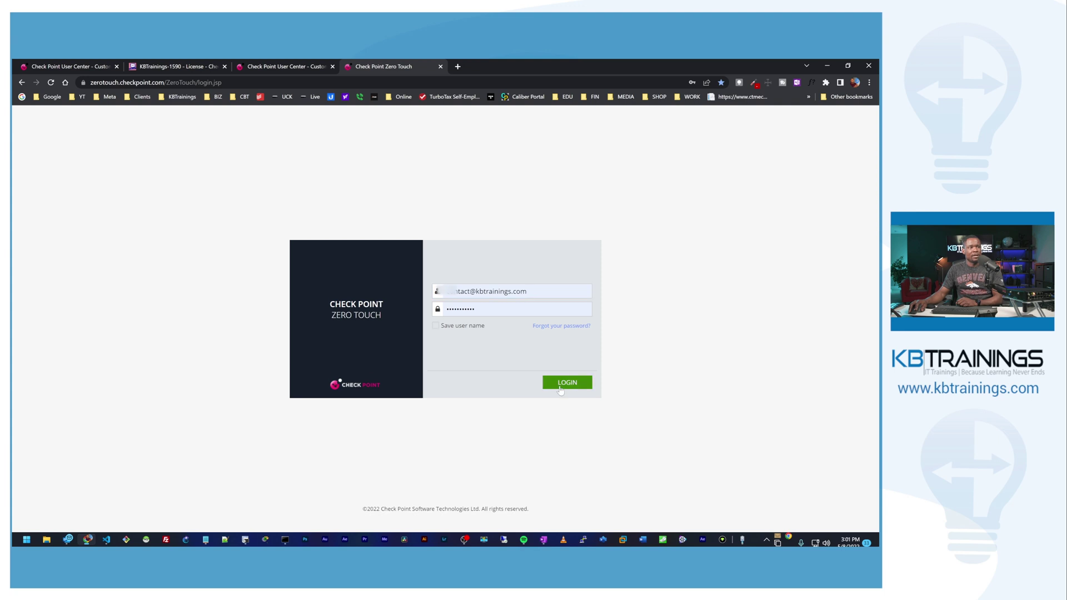
Step: Log in to Zero Touch with the saved credentials and confirm the account
{"action": "left_click", "coordinate": [562, 385]}
{"action": "left_click", "coordinate": [563, 381]}
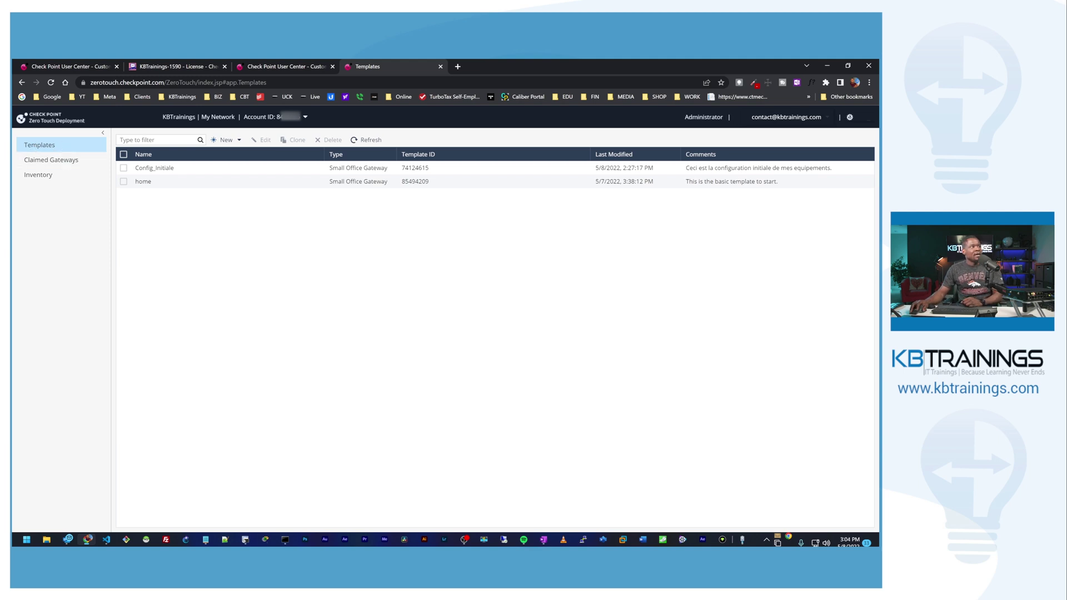
Step: Check Claimed Gateways is empty and the 1590WLTE is unclaimed in Inventory, then start a new template
{"action": "left_click", "coordinate": [60, 162]}
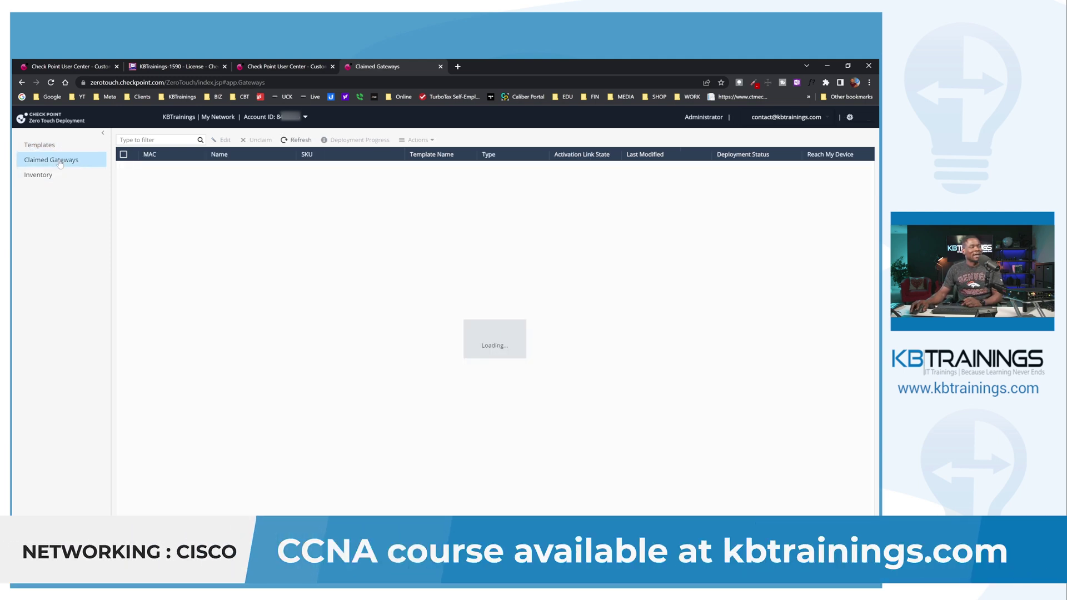
{"action": "left_click", "coordinate": [31, 177]}
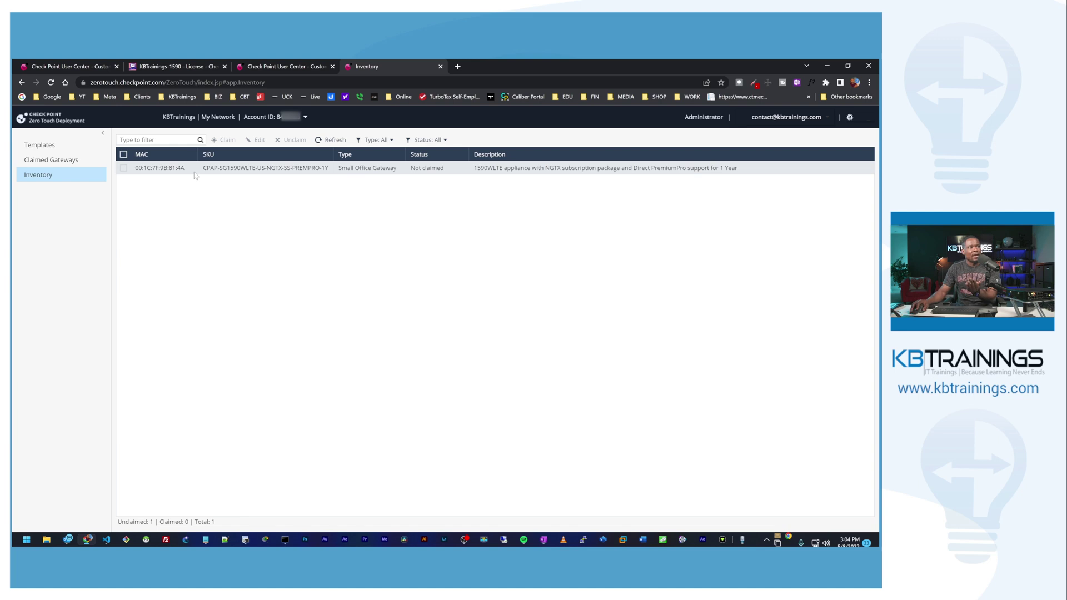
{"action": "left_click", "coordinate": [49, 148]}
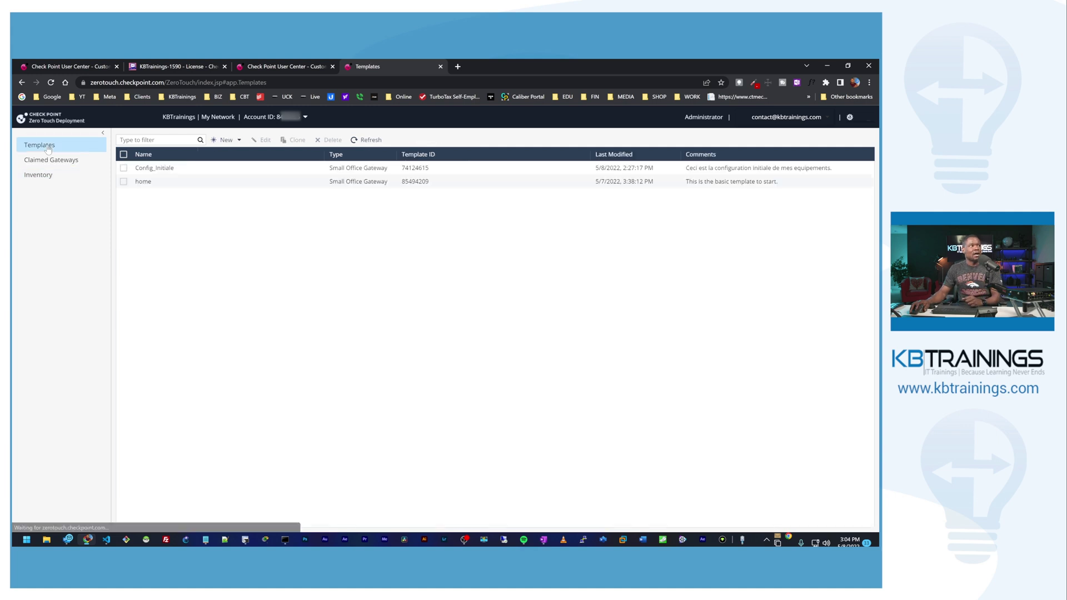
{"action": "left_click", "coordinate": [224, 139]}
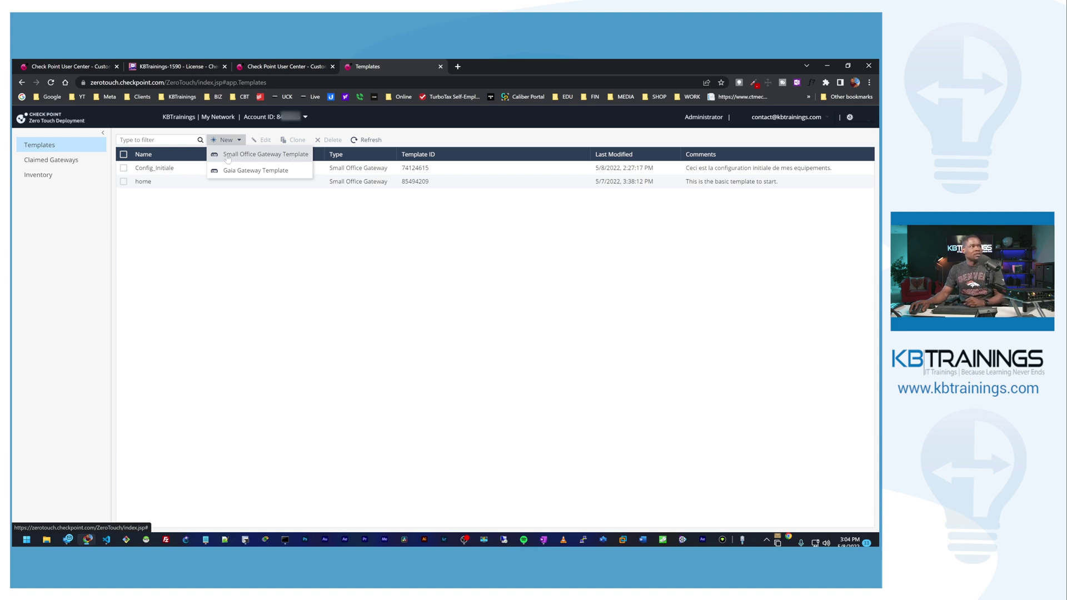
Step: Create a Small Office Gateway template named Initial_Config, commented 'This is the initial config for all the sites in my business.'
{"action": "left_click", "coordinate": [228, 158]}
{"action": "type", "text": "In"}
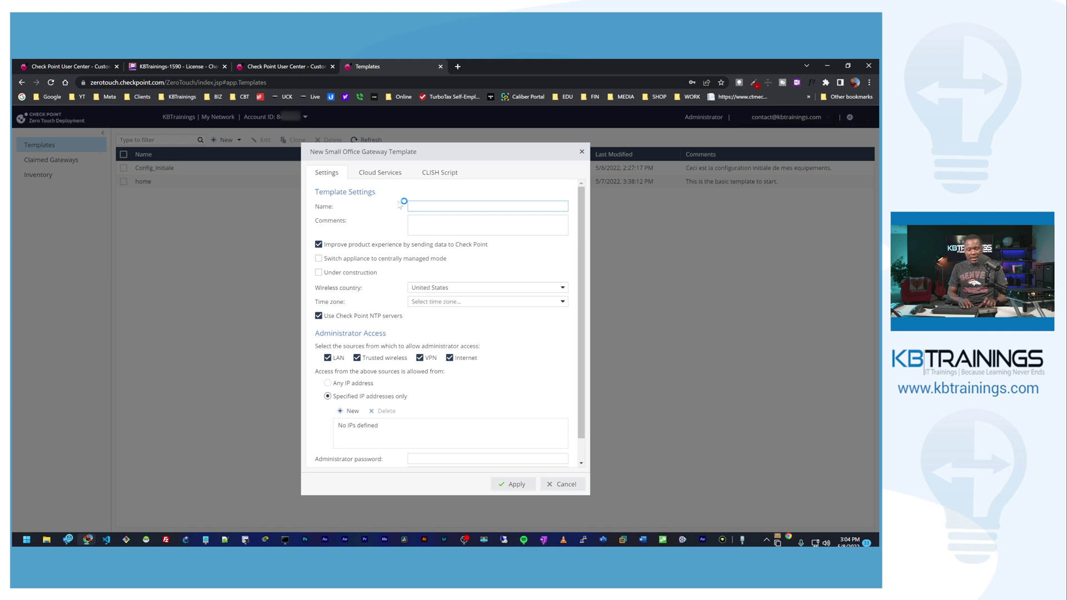
{"action": "type", "text": "Initial_Config"}
{"action": "key", "text": "Tab"}
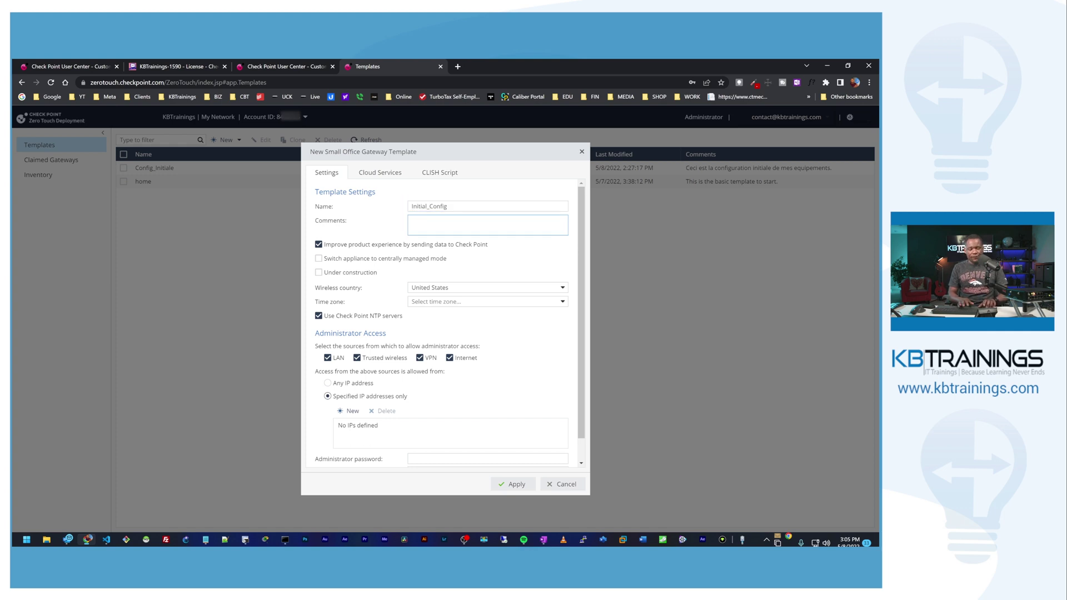
{"action": "type", "text": "This is the initial config for all the sites in my business."}
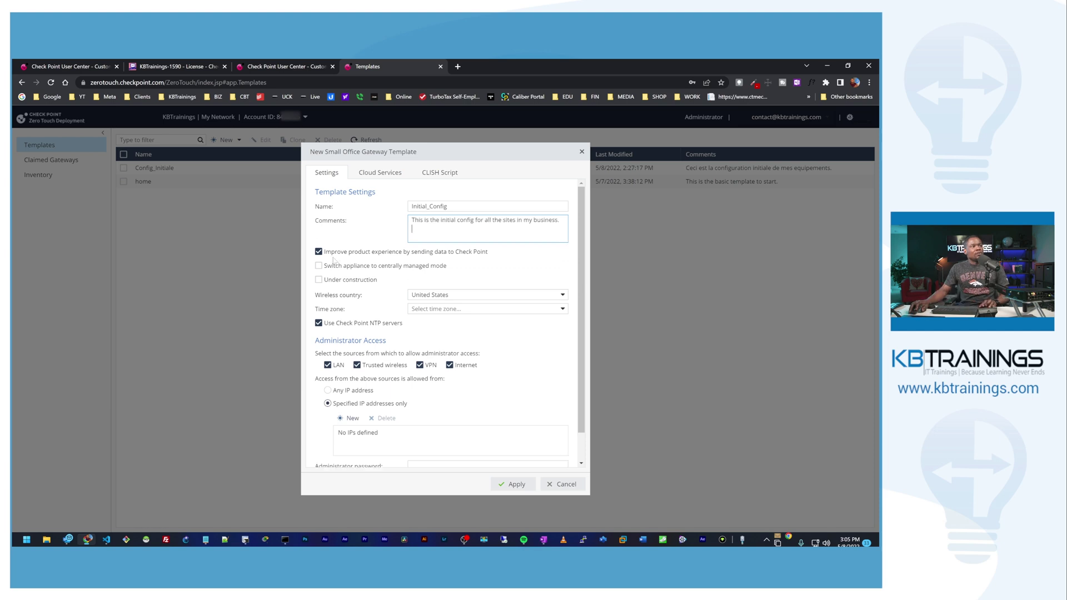
{"action": "key", "text": "Return"}
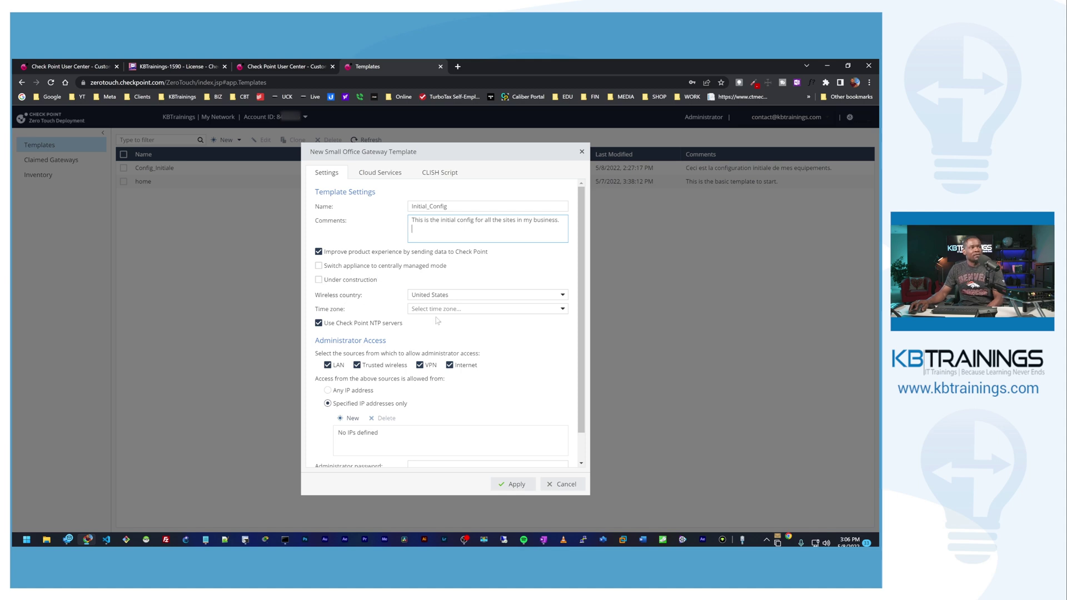
Step: Set the time zone to (GMT-07:00) Mountain Time, drop VPN from administrator access, and allow any IP address
{"action": "left_click", "coordinate": [488, 308]}
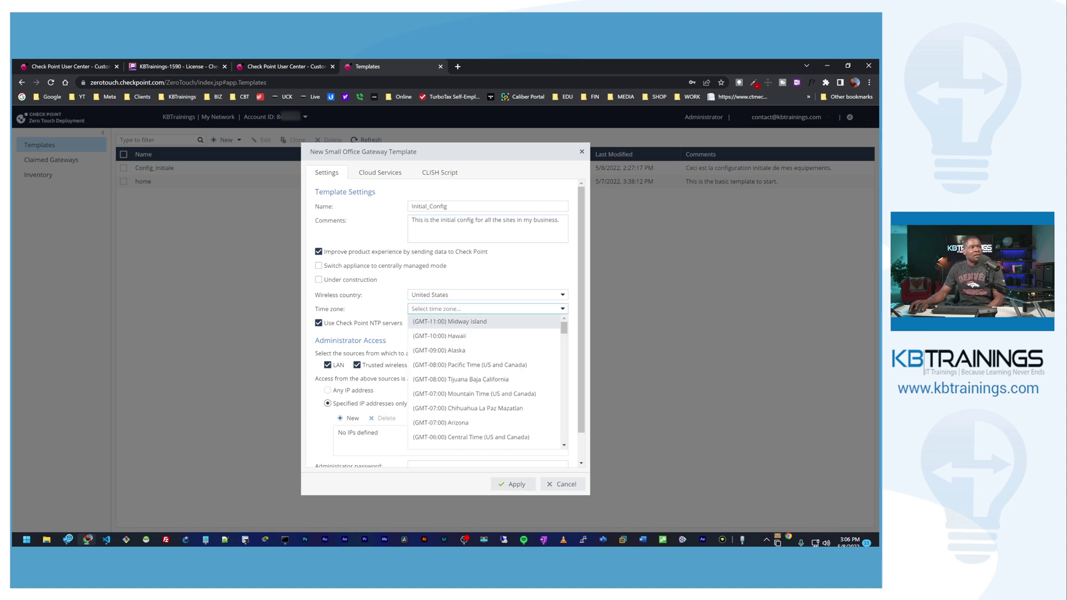
{"action": "left_click", "coordinate": [444, 364]}
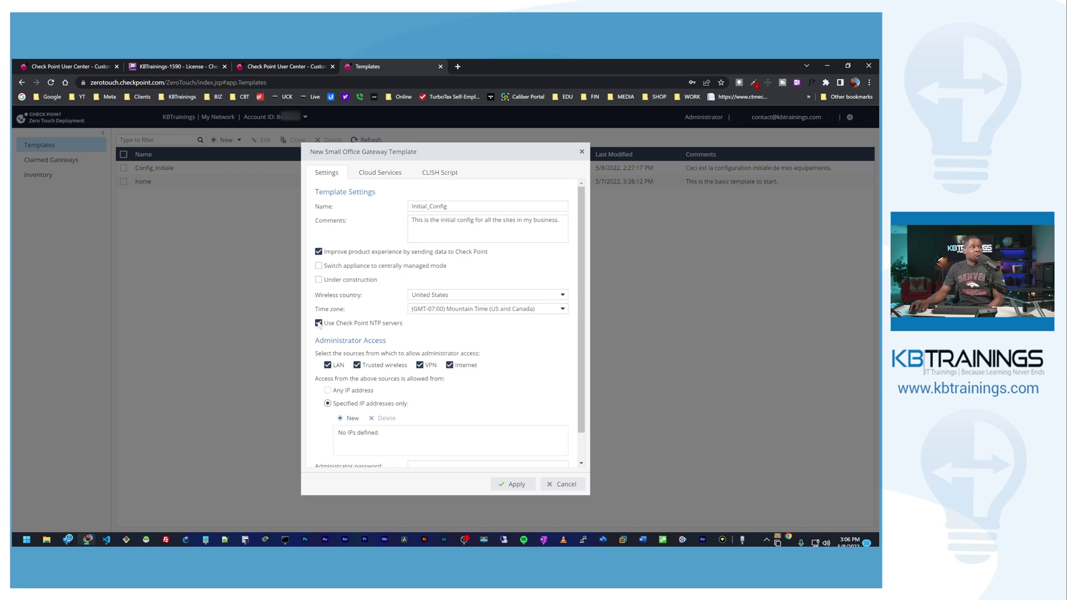
{"action": "scroll", "coordinate": [338, 340], "scroll_direction": "down", "scroll_amount": 1}
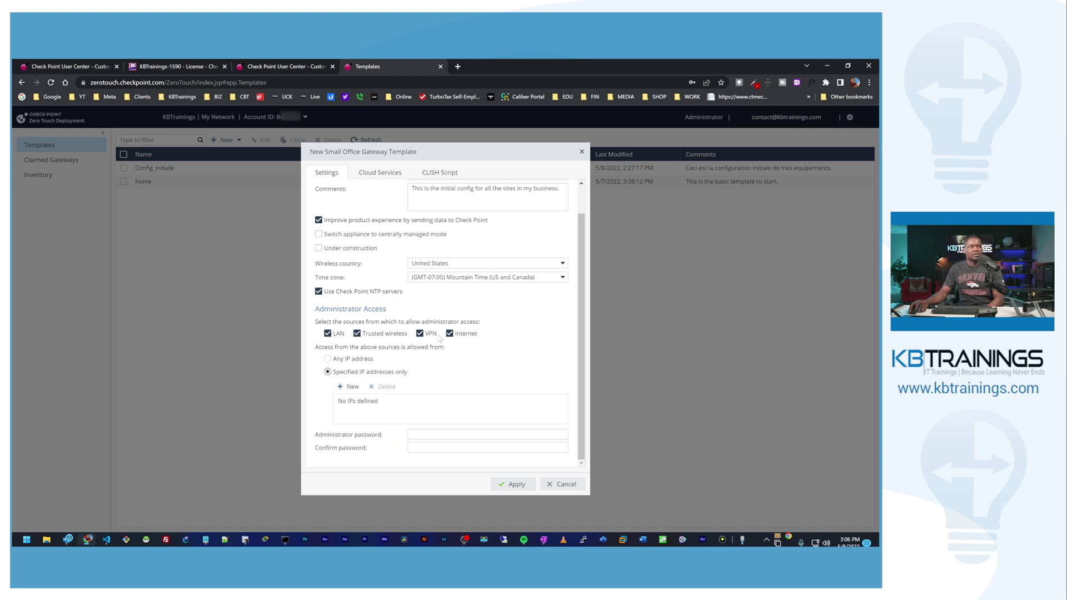
{"action": "left_click", "coordinate": [419, 333]}
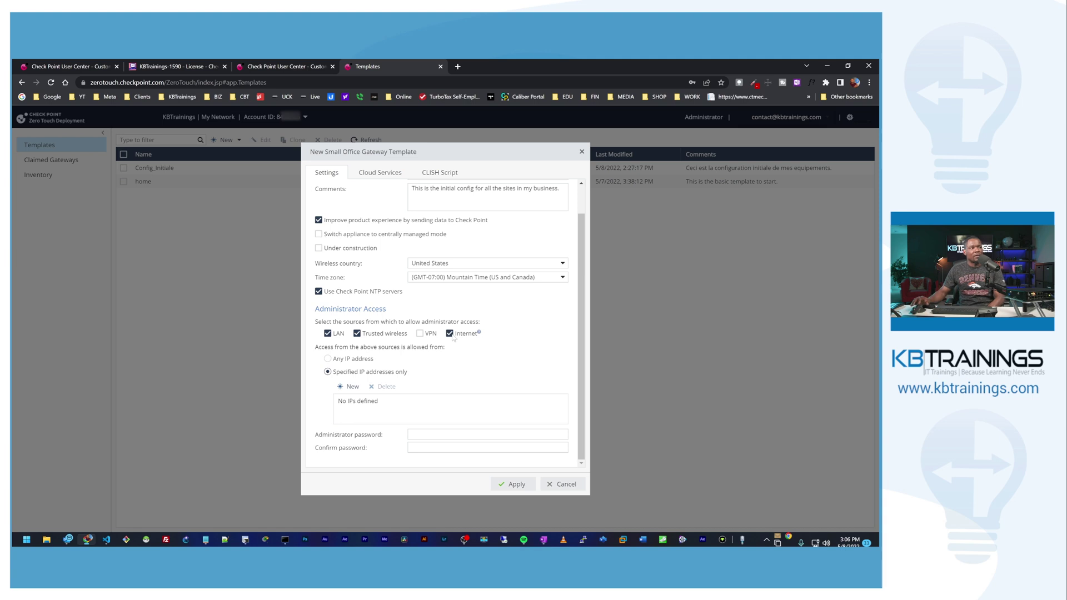
{"action": "left_click", "coordinate": [328, 359]}
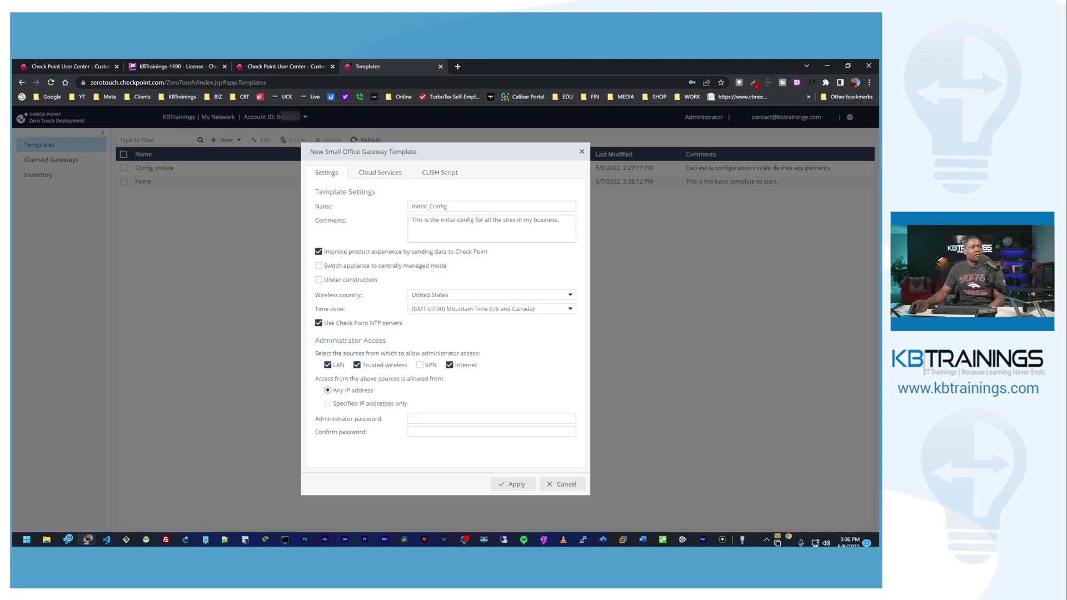
Step: Enter and confirm the administrator password, then show the template's Cloud Services settings
{"action": "left_click", "coordinate": [491, 418]}
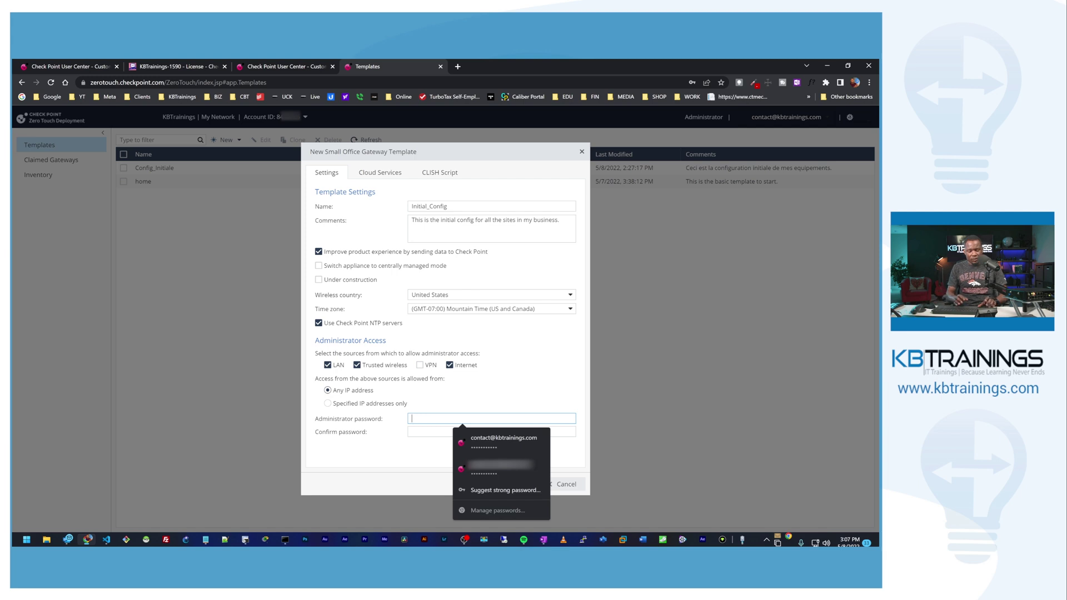
{"action": "type", "text": "••••••••"}
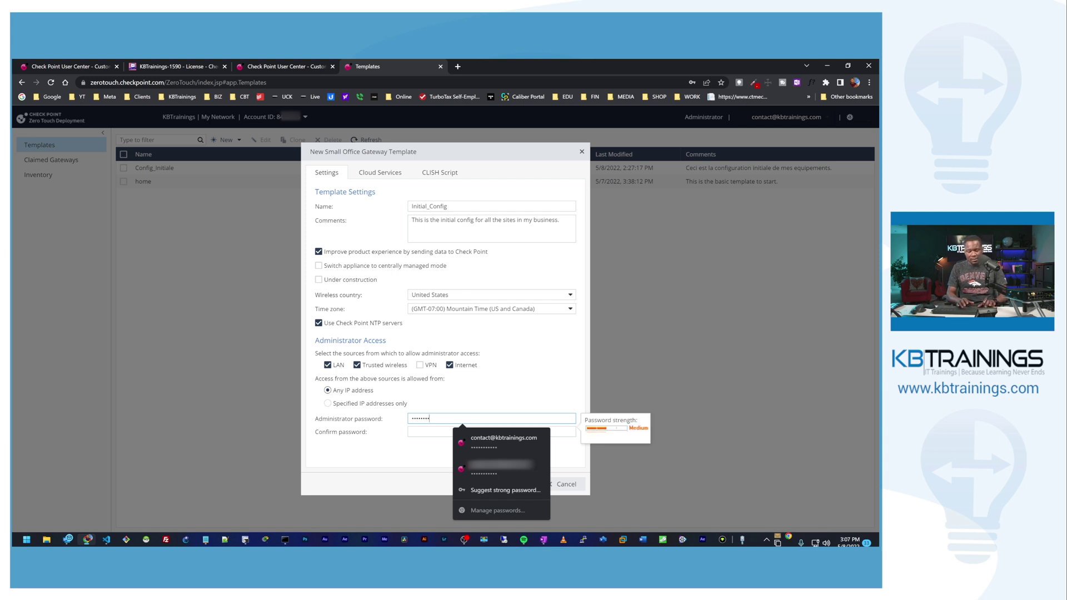
{"action": "key", "text": "Tab"}
{"action": "key", "text": "ctrl+v"}
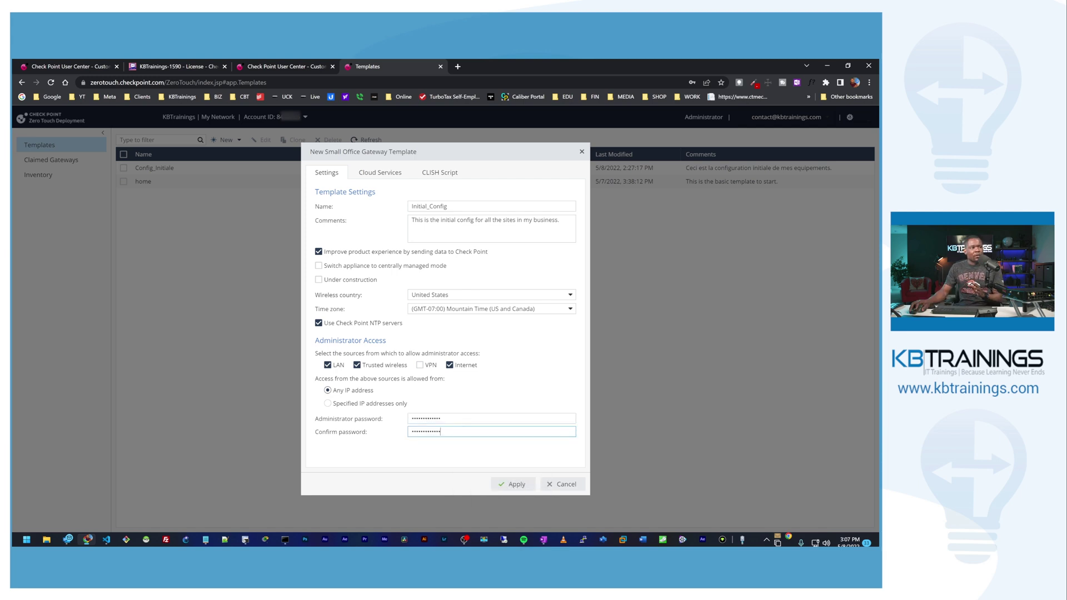
{"action": "left_click", "coordinate": [451, 447]}
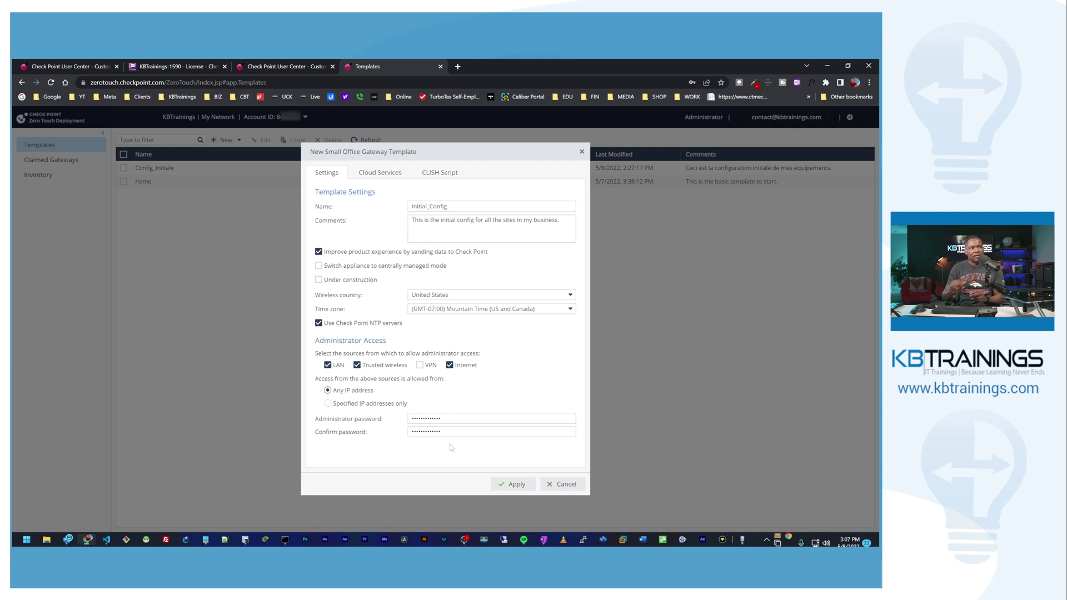
{"action": "left_click", "coordinate": [491, 431]}
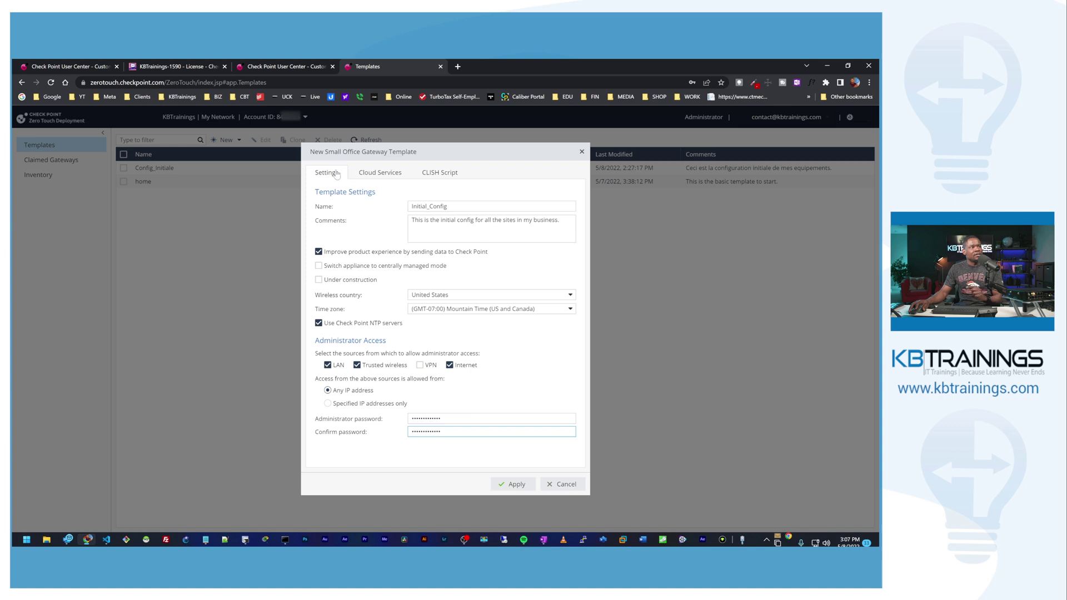
{"action": "left_click", "coordinate": [369, 173]}
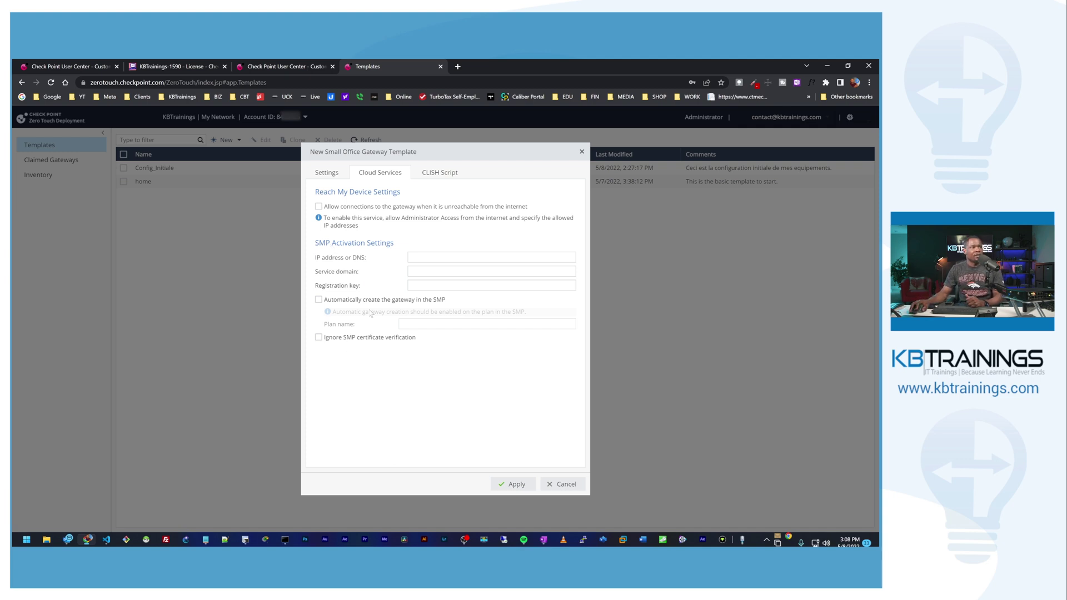
Step: Paste the admin-creation commands into the template's CLISH Script box
{"action": "left_click", "coordinate": [427, 177]}
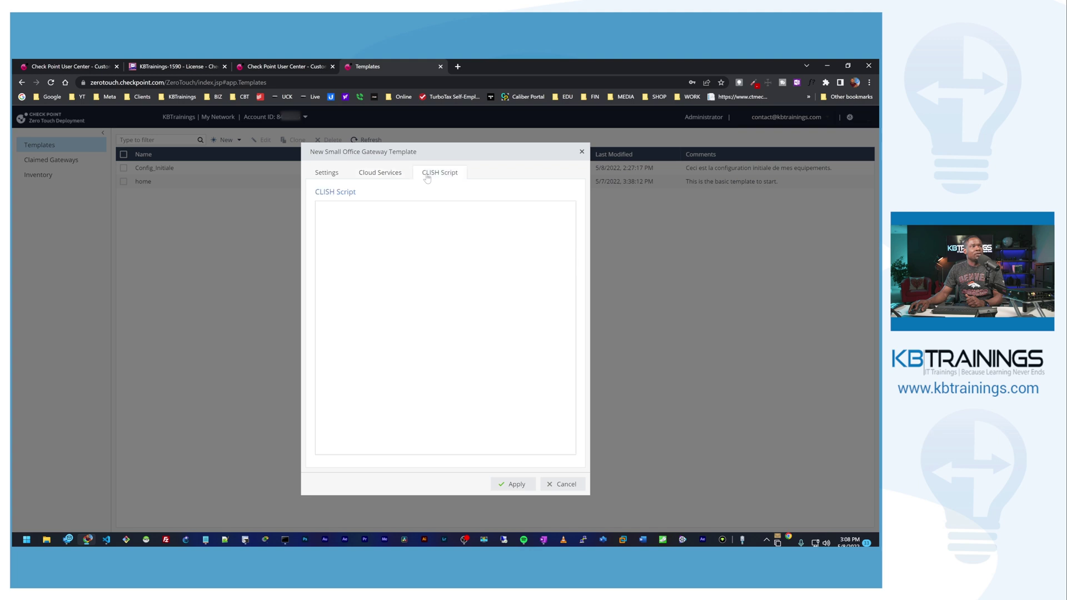
{"action": "left_click", "coordinate": [319, 209]}
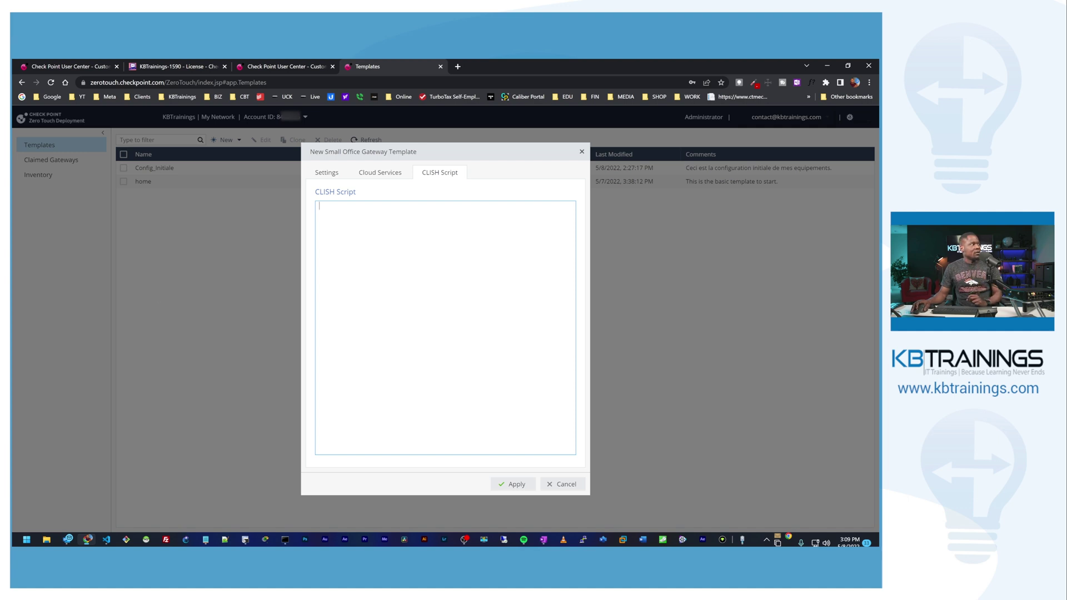
{"action": "key", "text": "alt+Tab"}
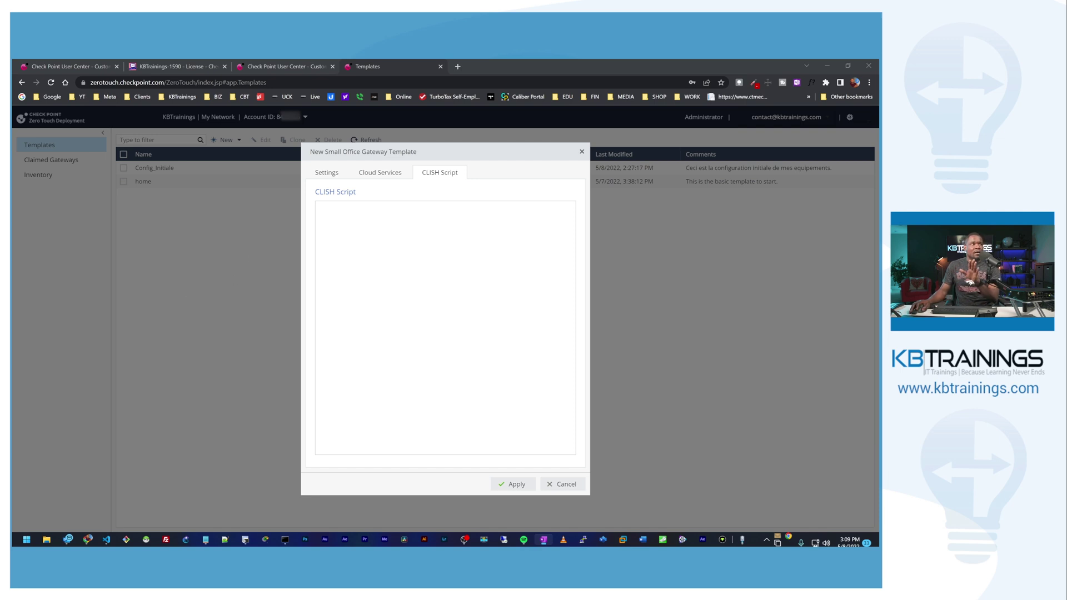
{"action": "key", "text": "alt+Tab"}
{"action": "key", "text": "ctrl+v"}
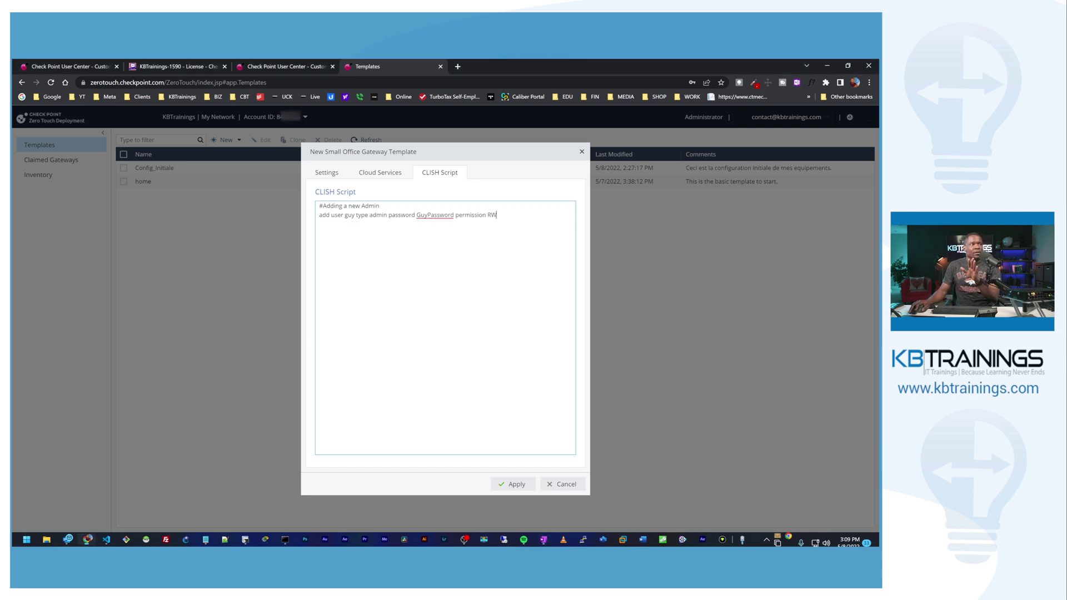
Step: Highlight the script's comment, username, admin type and RW permission, then save the Initial_Config template
{"action": "left_click_drag", "start_coordinate": [325, 206], "coordinate": [379, 206]}
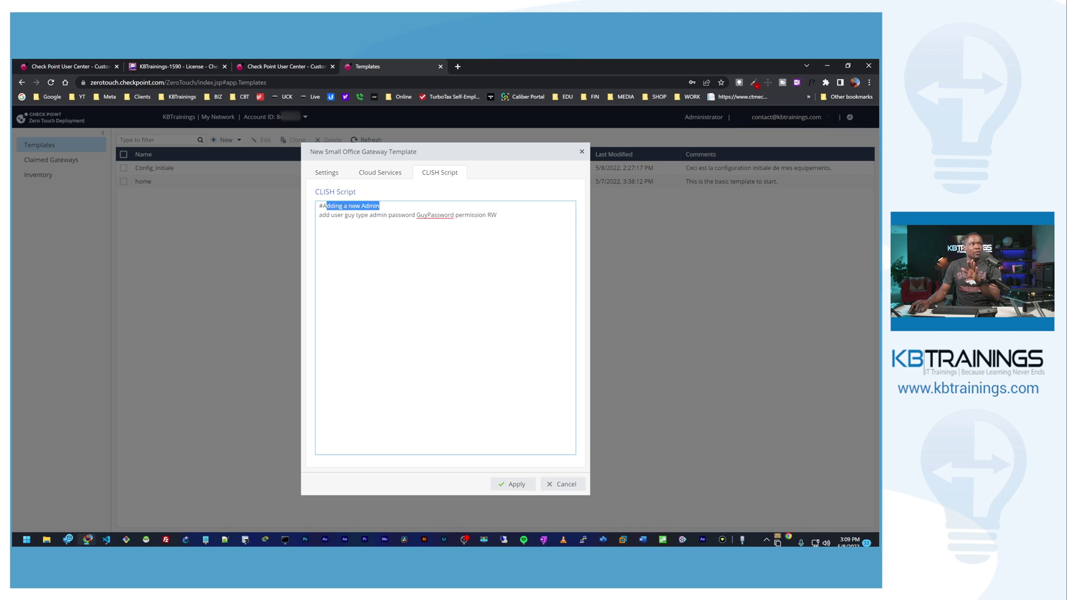
{"action": "double_click", "coordinate": [349, 215]}
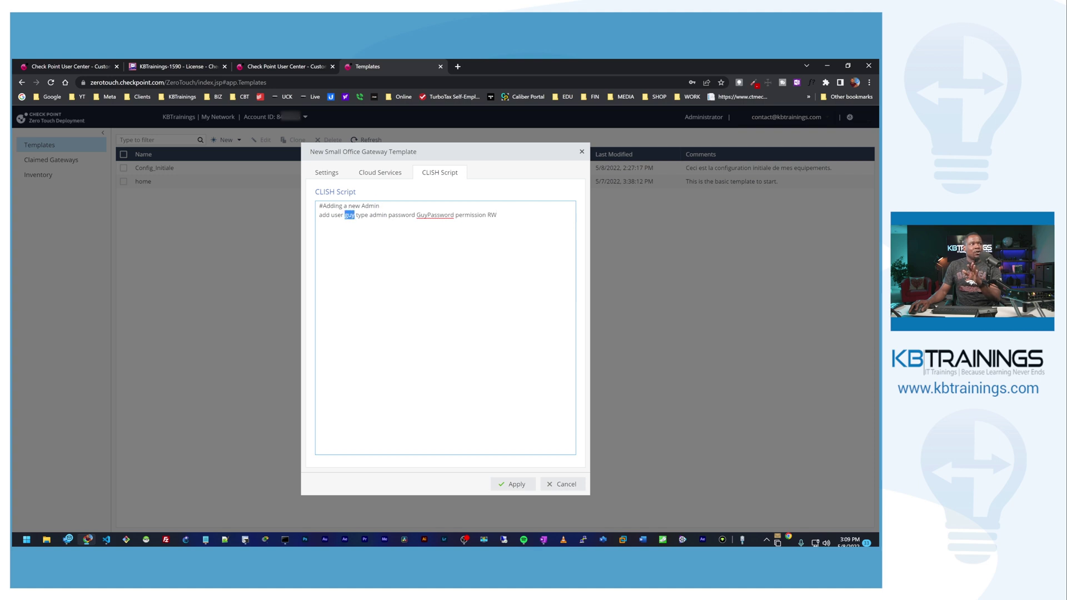
{"action": "left_click", "coordinate": [371, 215]}
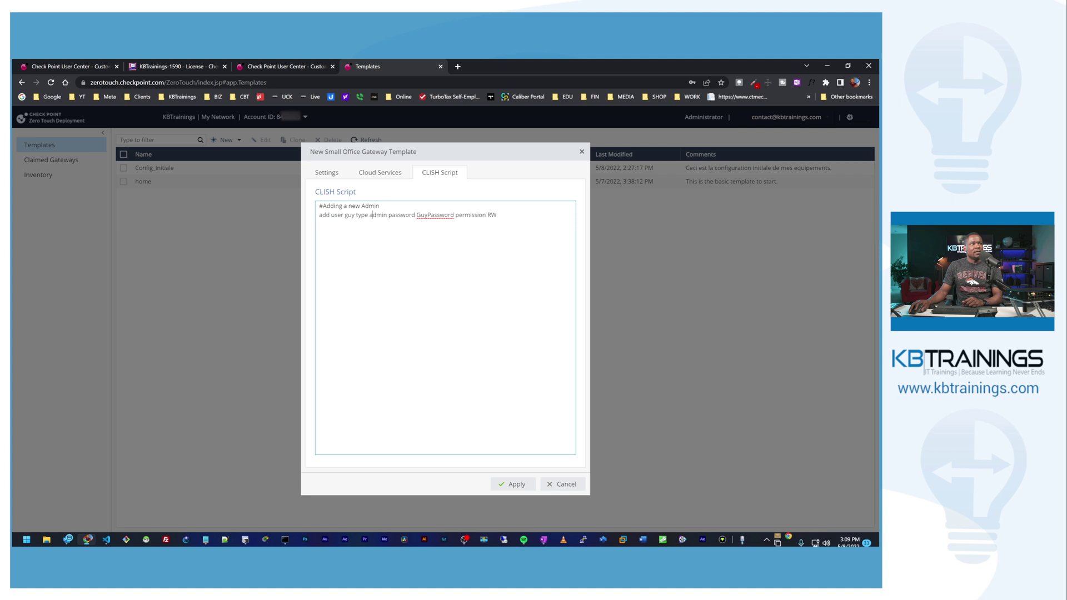
{"action": "left_click_drag", "start_coordinate": [369, 215], "coordinate": [452, 215]}
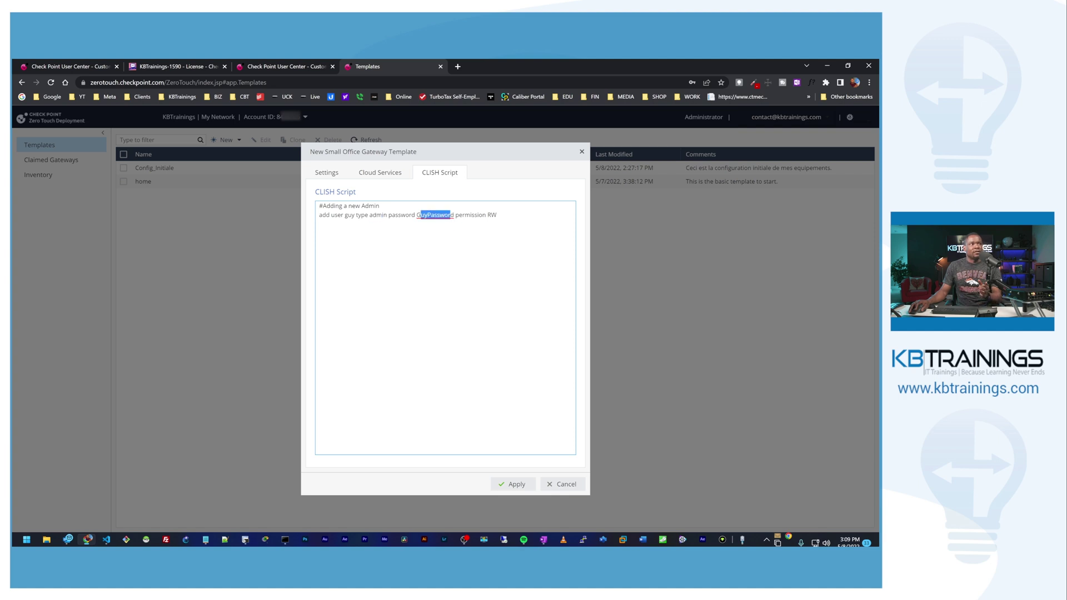
{"action": "left_click", "coordinate": [415, 215]}
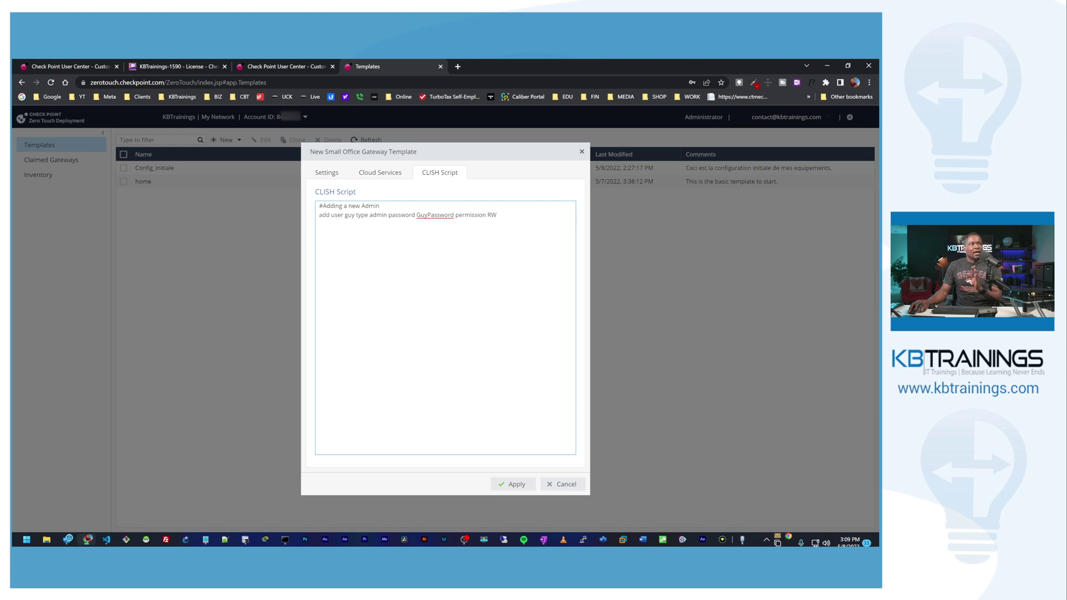
{"action": "left_click_drag", "start_coordinate": [487, 215], "coordinate": [496, 215]}
{"action": "left_click", "coordinate": [496, 215]}
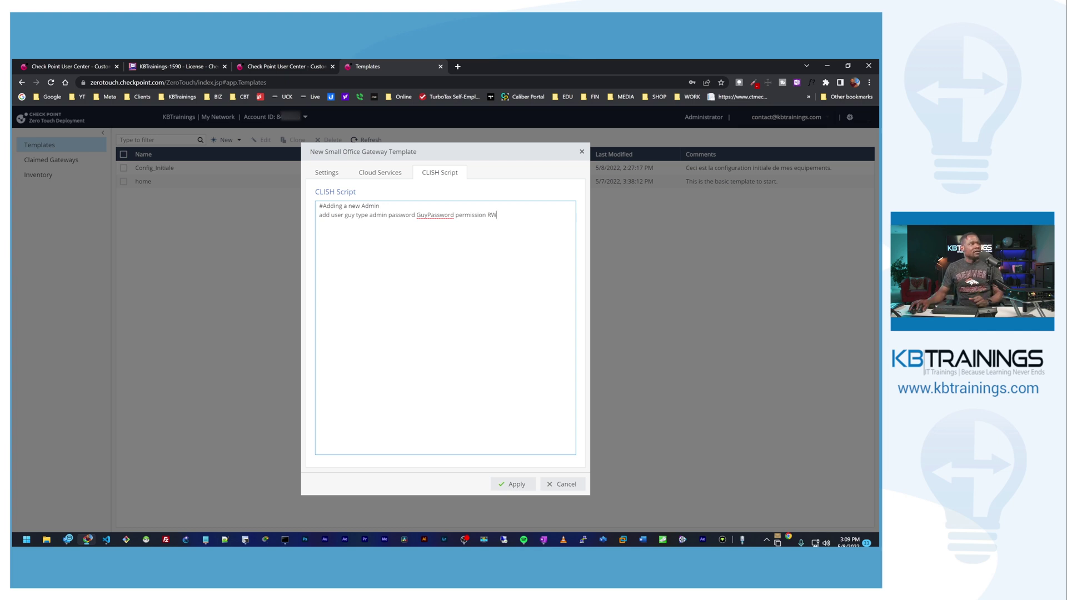
{"action": "left_click", "coordinate": [525, 488]}
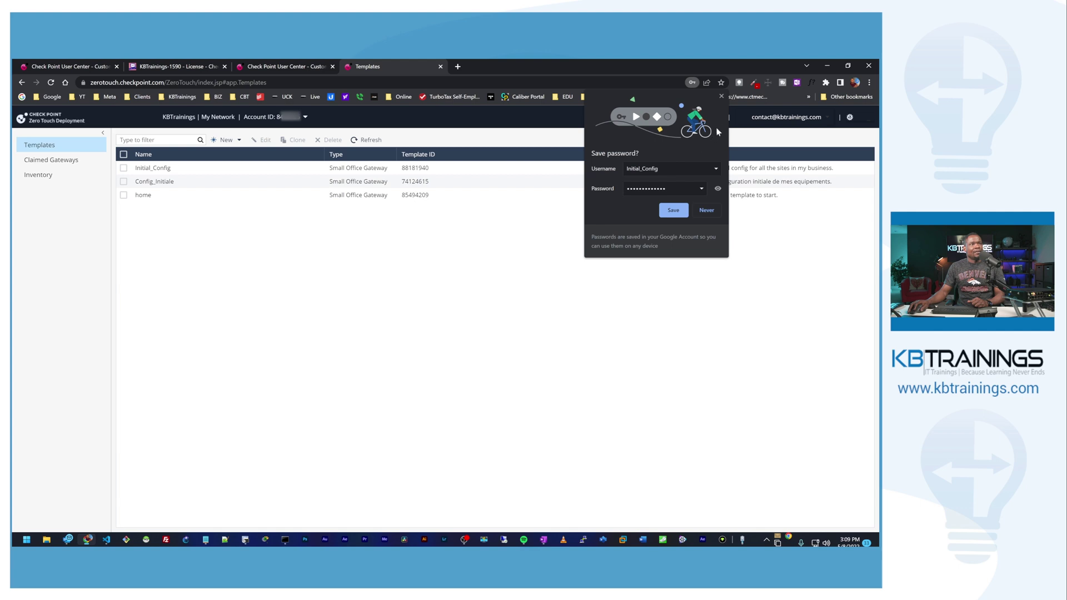
Step: Select the unclaimed 1590 gateway in the inventory and start claiming it
{"action": "left_click", "coordinate": [721, 97]}
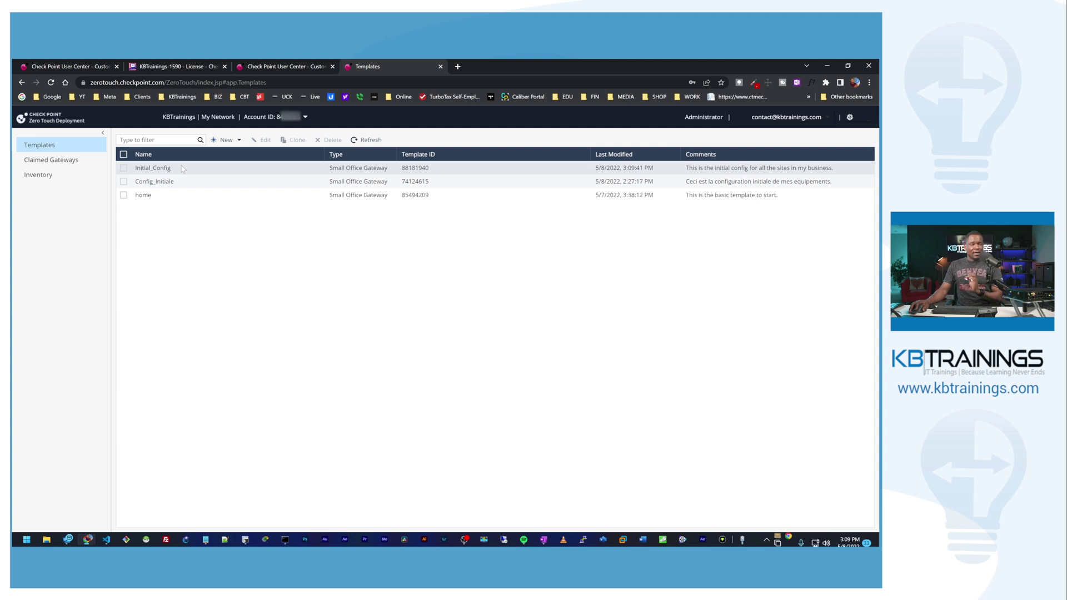
{"action": "left_click", "coordinate": [52, 179]}
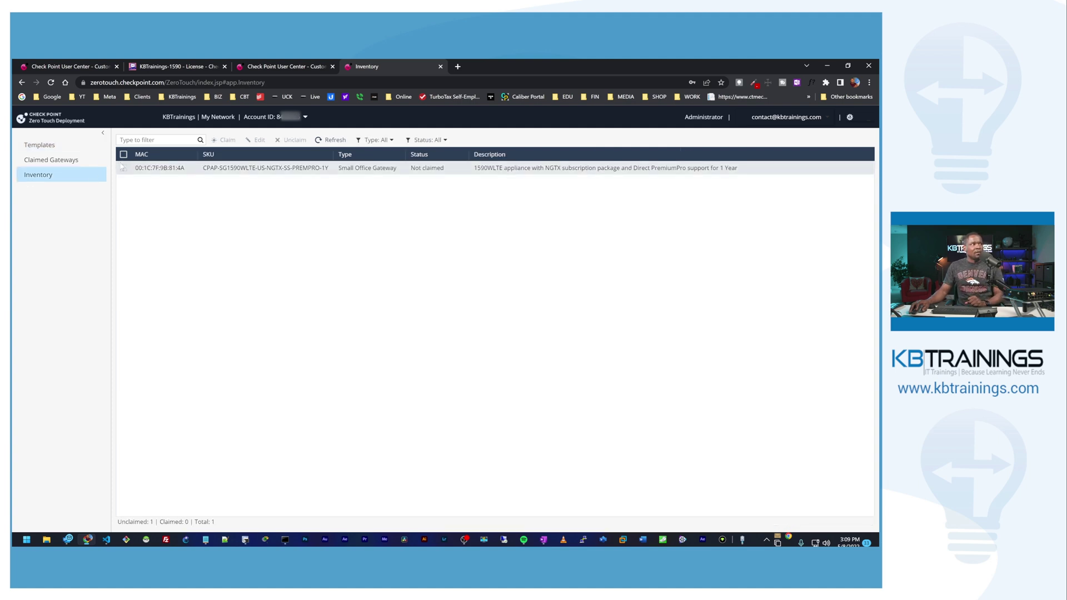
{"action": "left_click", "coordinate": [123, 168]}
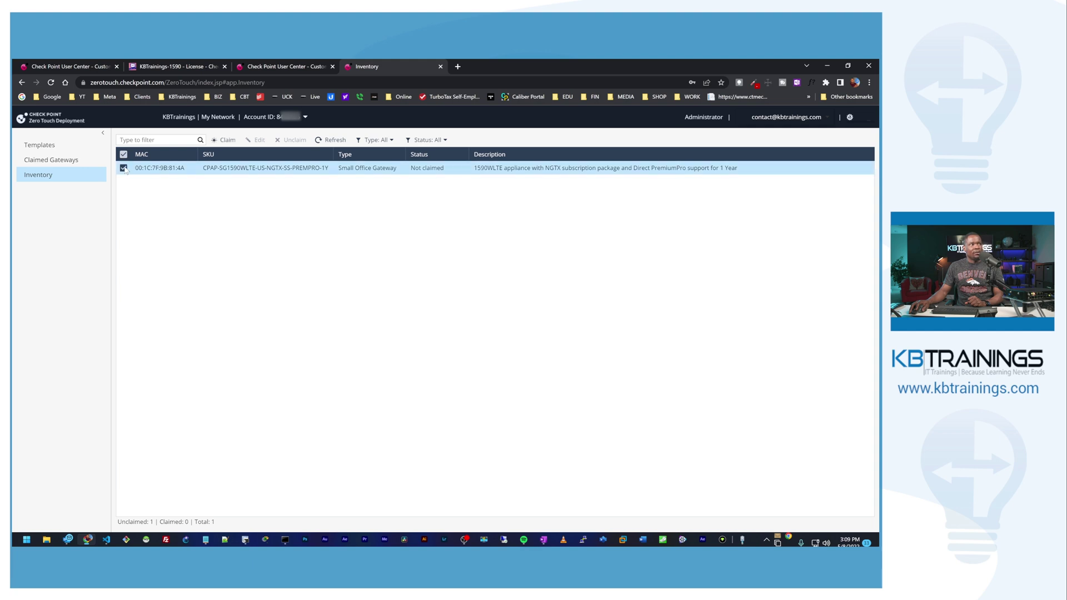
{"action": "left_click", "coordinate": [225, 141]}
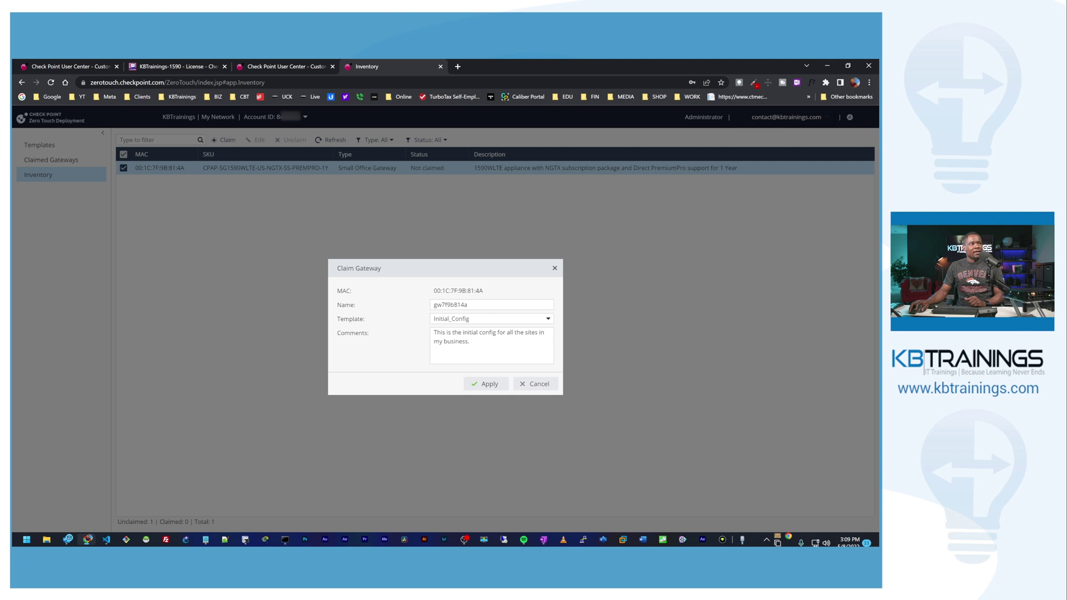
Step: Name the gateway KBTrainings-1590, keep the Initial_Config template, replace the comment, and apply
{"action": "left_click_drag", "start_coordinate": [468, 305], "coordinate": [420, 308]}
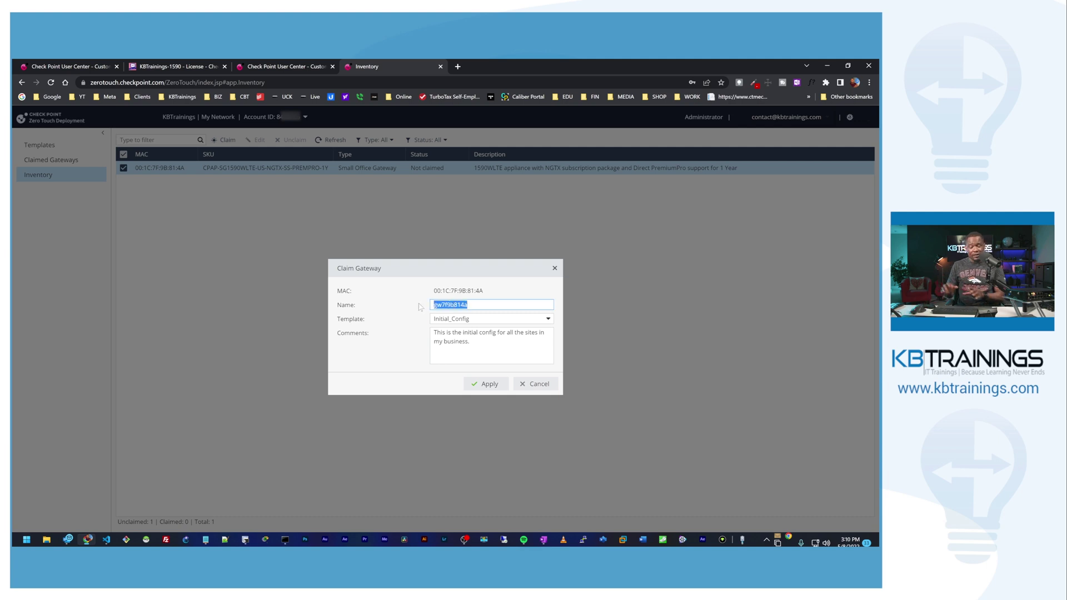
{"action": "type", "text": "KBTra"}
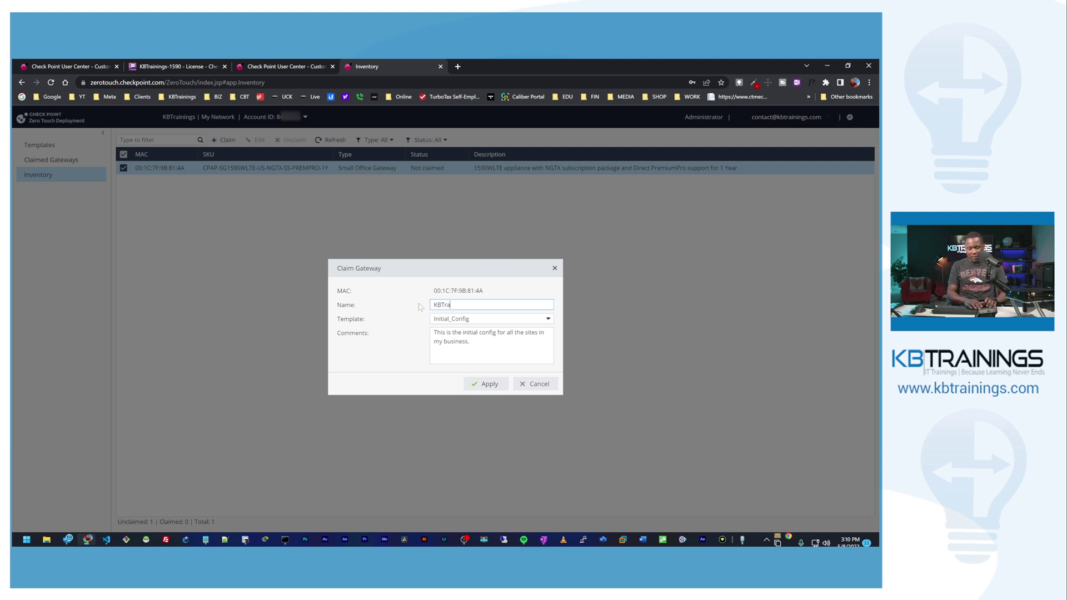
{"action": "type", "text": "inings-"}
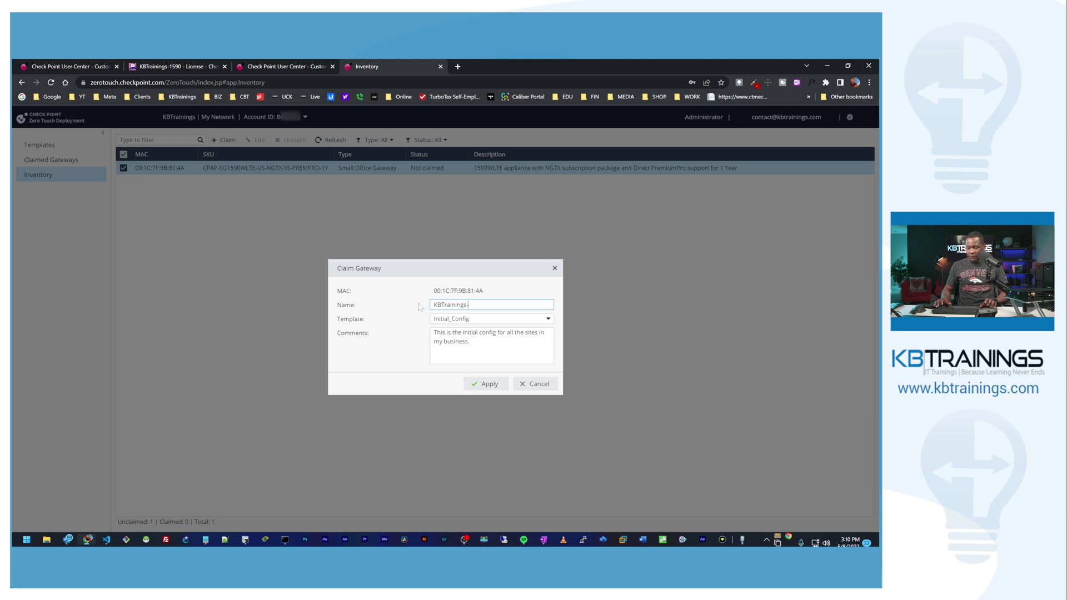
{"action": "type", "text": "159"}
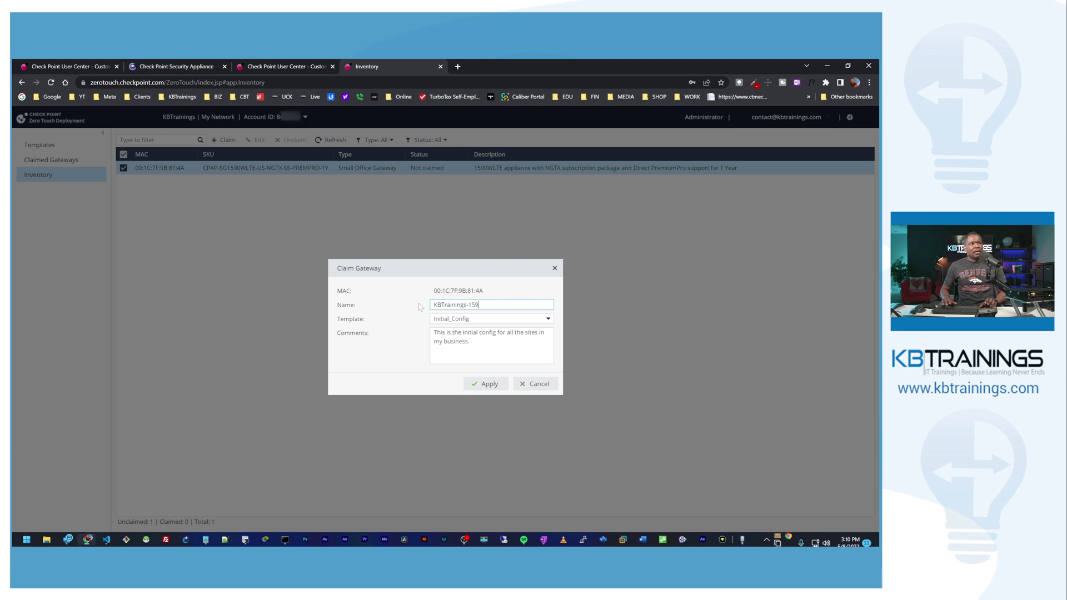
{"action": "type", "text": "0"}
{"action": "key", "text": "Tab"}
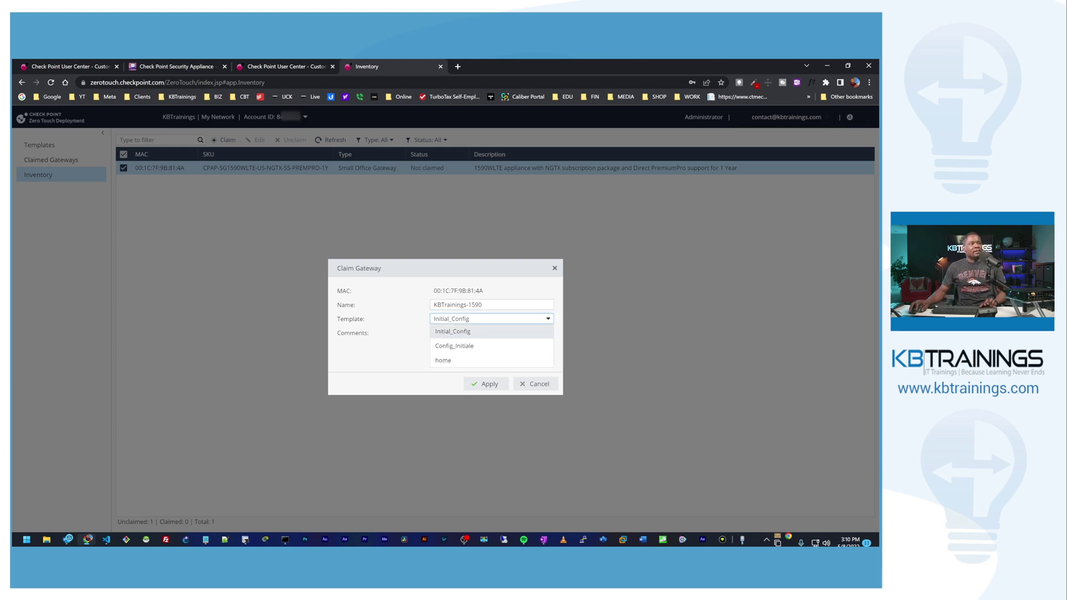
{"action": "key", "text": "Tab"}
{"action": "type", "text": "This is the initial config for all the sites in my business."}
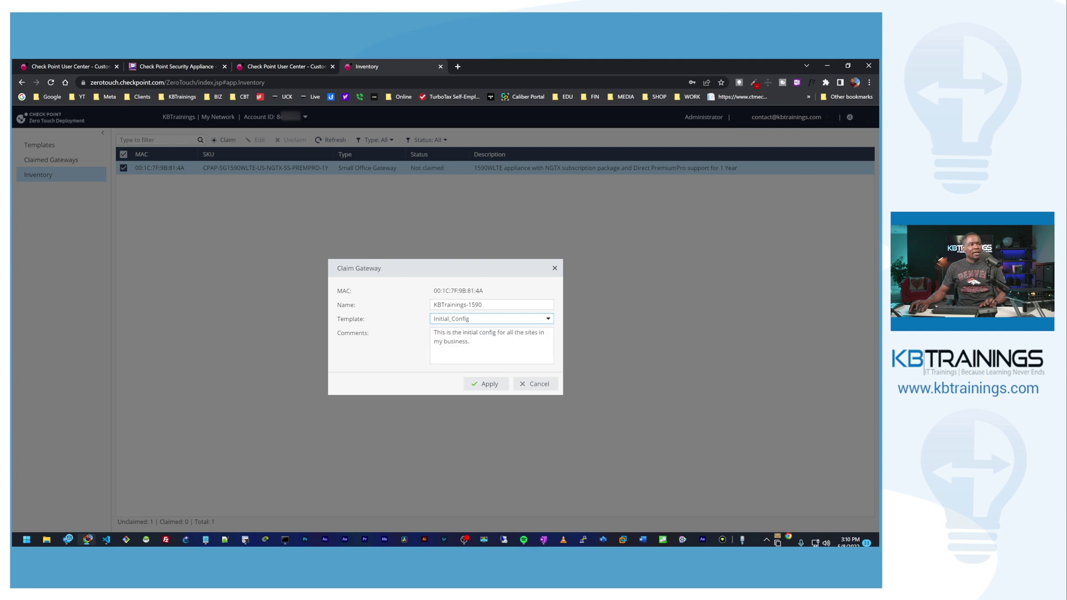
{"action": "left_click", "coordinate": [447, 319]}
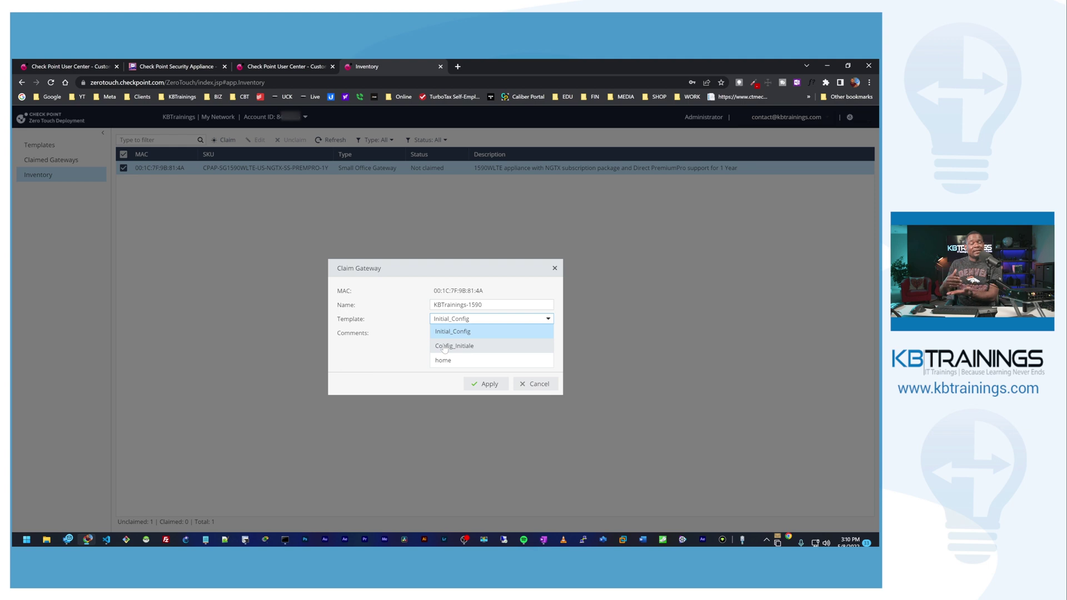
{"action": "left_click", "coordinate": [450, 331]}
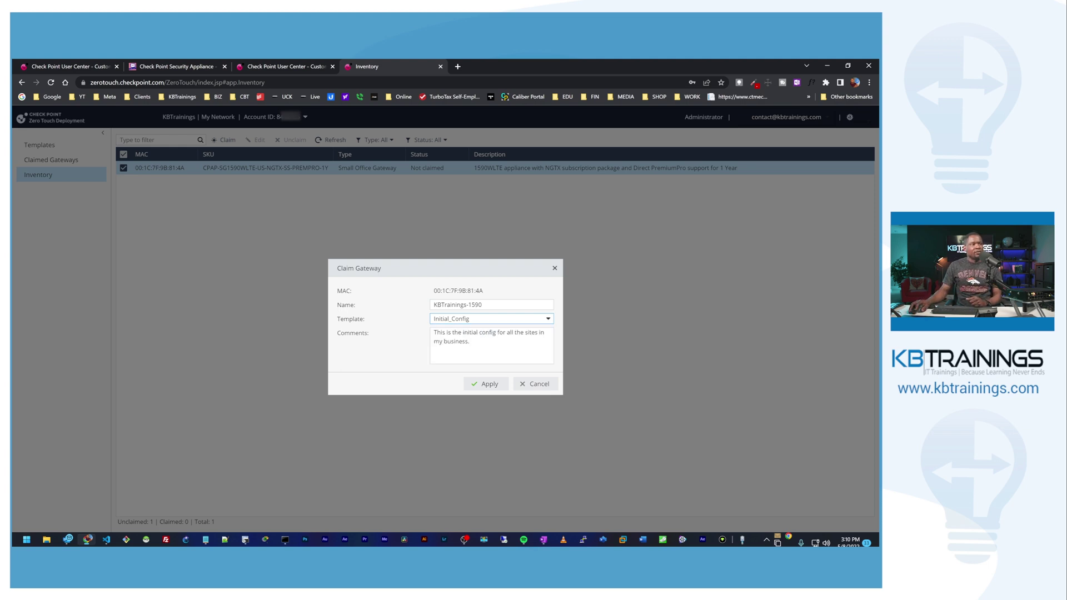
{"action": "key", "text": "Tab"}
{"action": "key", "text": "ctrl+a"}
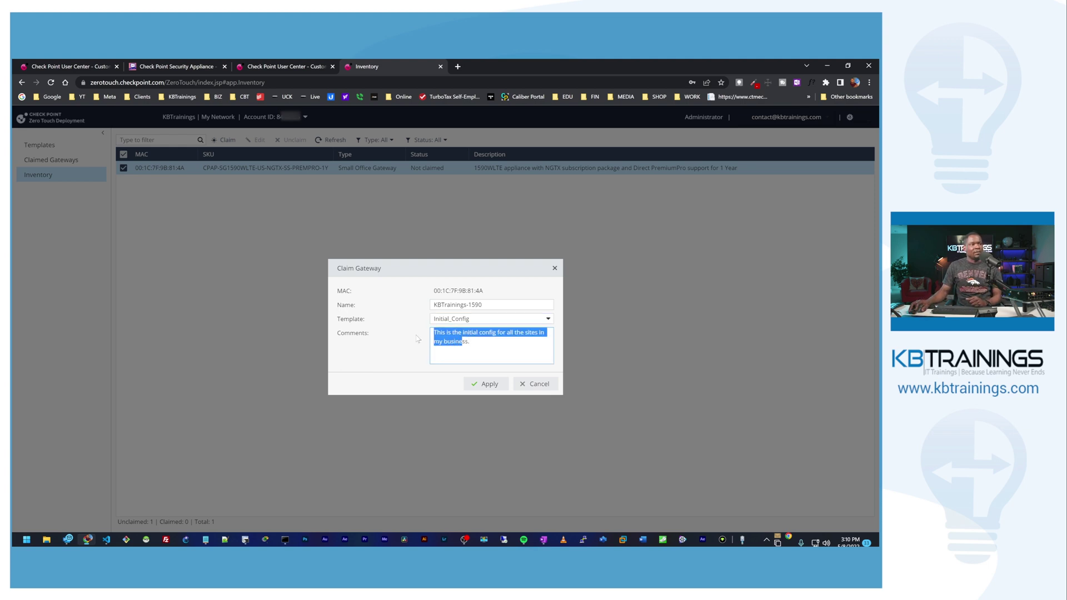
{"action": "type", "text": "This is the Initial config for all the sites in my business."}
{"action": "left_click", "coordinate": [481, 385]}
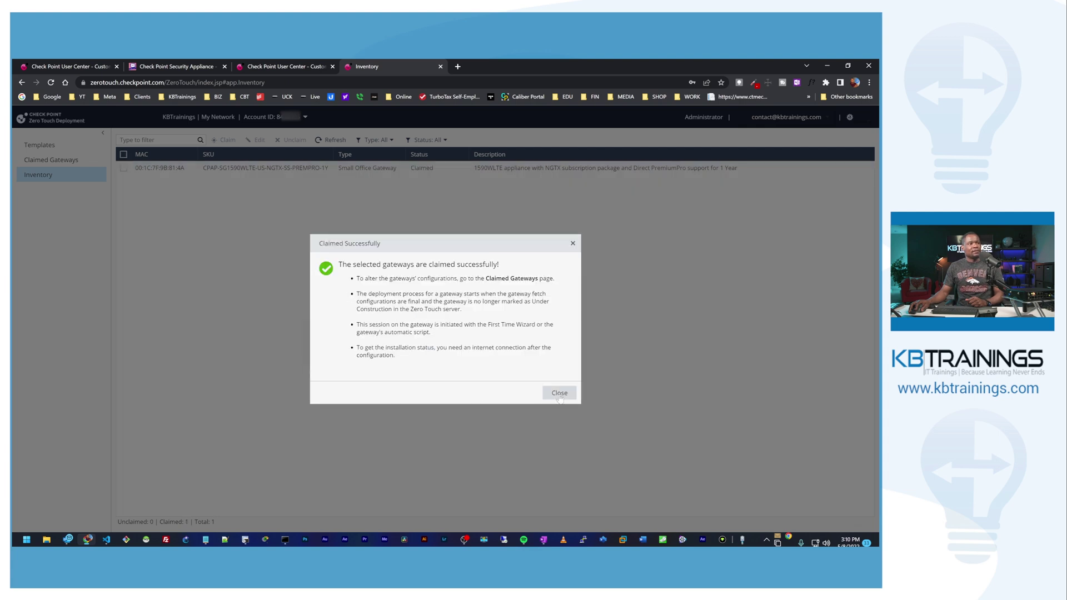
Step: Dismiss the claim confirmation and view Claimed Gateways, scrolled right to show KBTrainings-1590's Initial_Config template
{"action": "left_click", "coordinate": [557, 392]}
{"action": "left_click", "coordinate": [71, 164]}
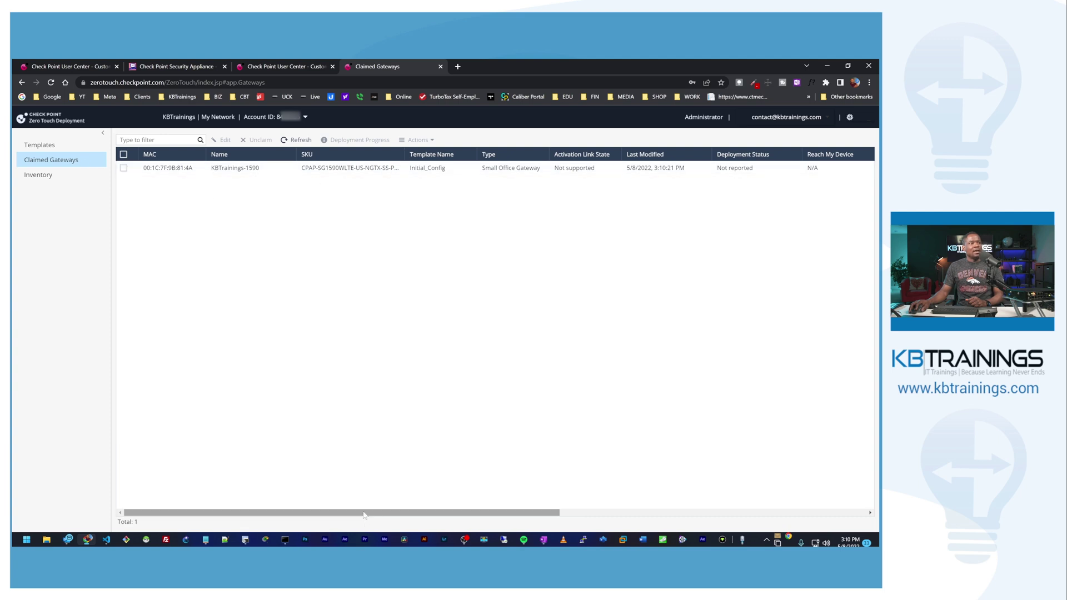
{"action": "left_click_drag", "start_coordinate": [372, 513], "coordinate": [606, 528]}
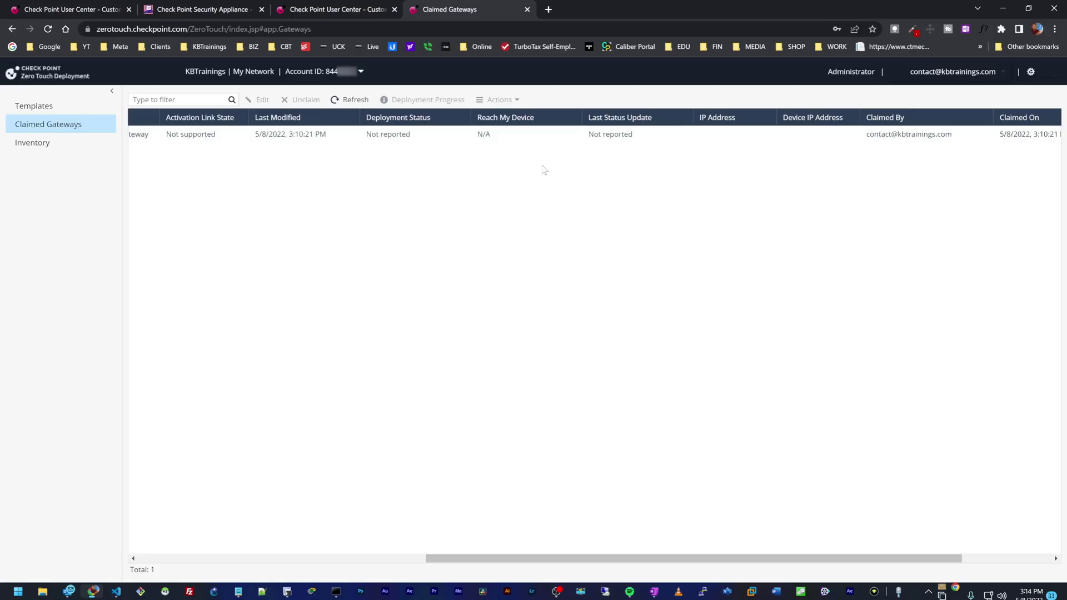
{"action": "left_click", "coordinate": [342, 104]}
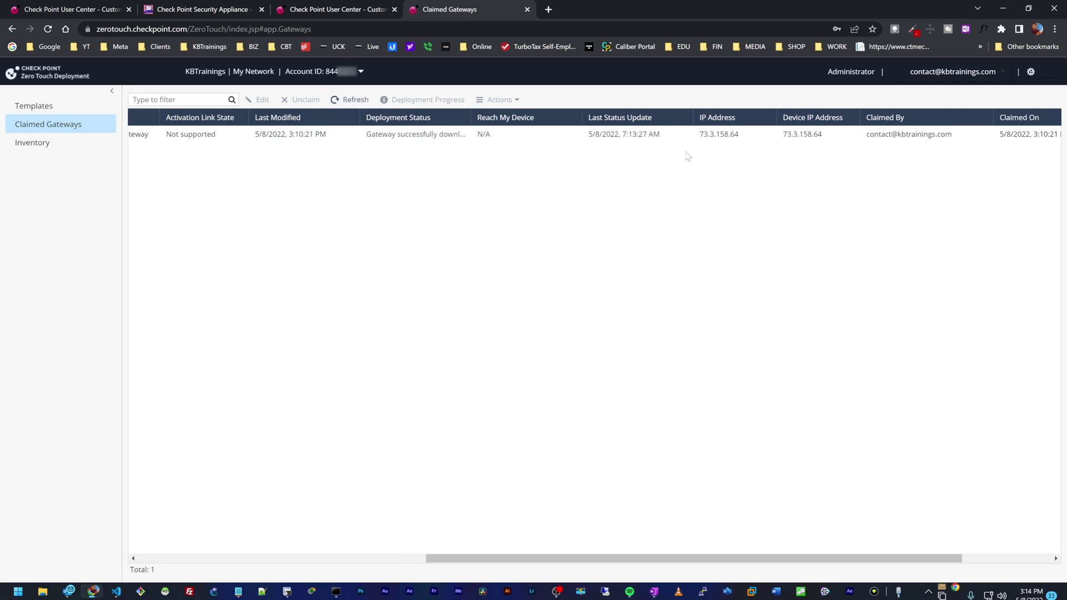
{"action": "left_click_drag", "start_coordinate": [699, 134], "coordinate": [744, 143]}
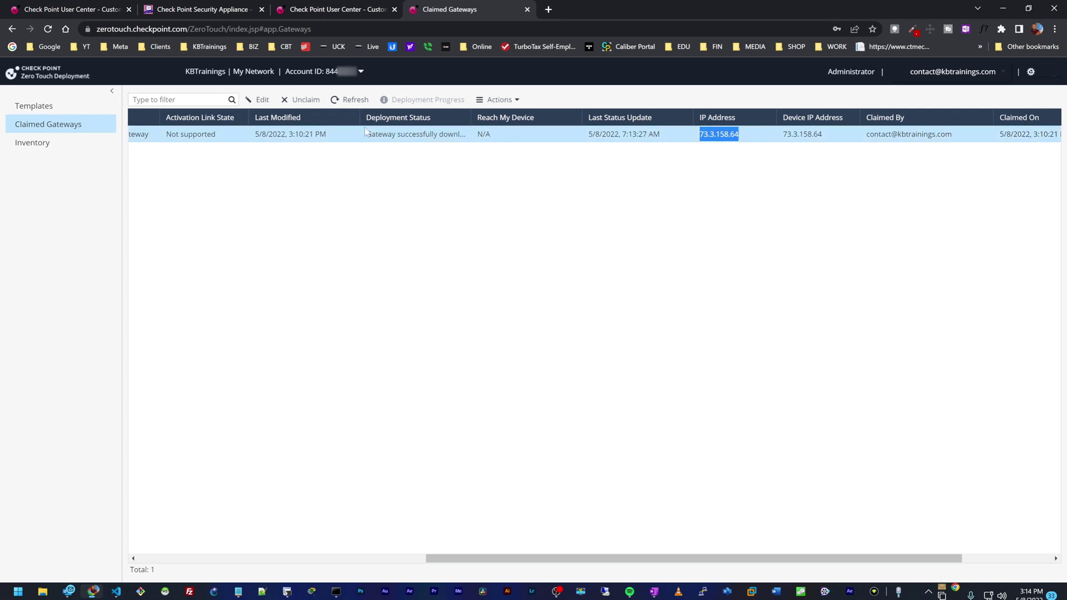
{"action": "double_click", "coordinate": [472, 117]}
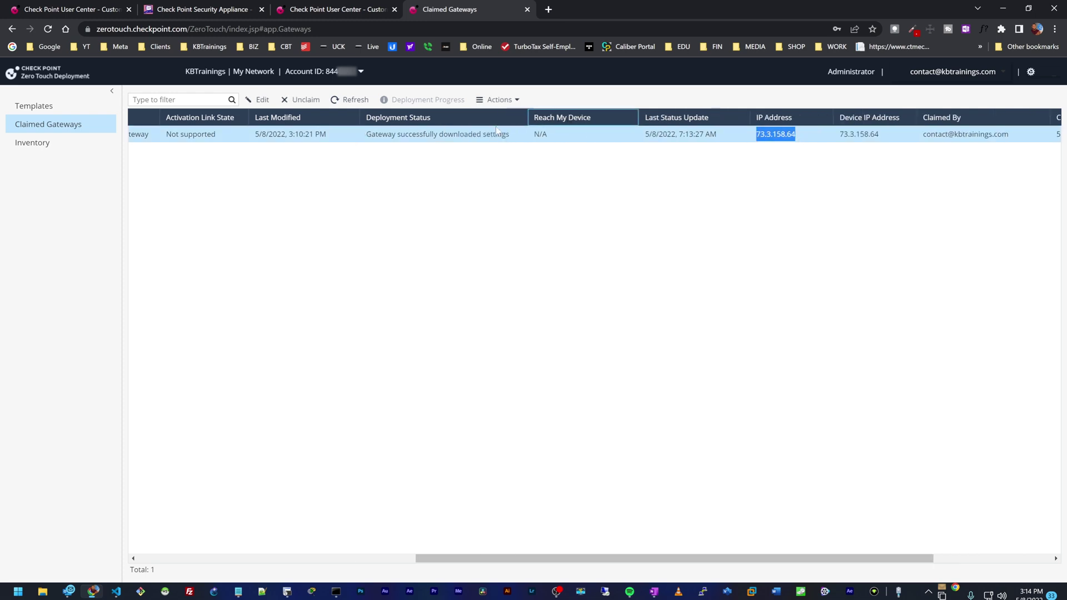
{"action": "left_click_drag", "start_coordinate": [526, 119], "coordinate": [494, 120]}
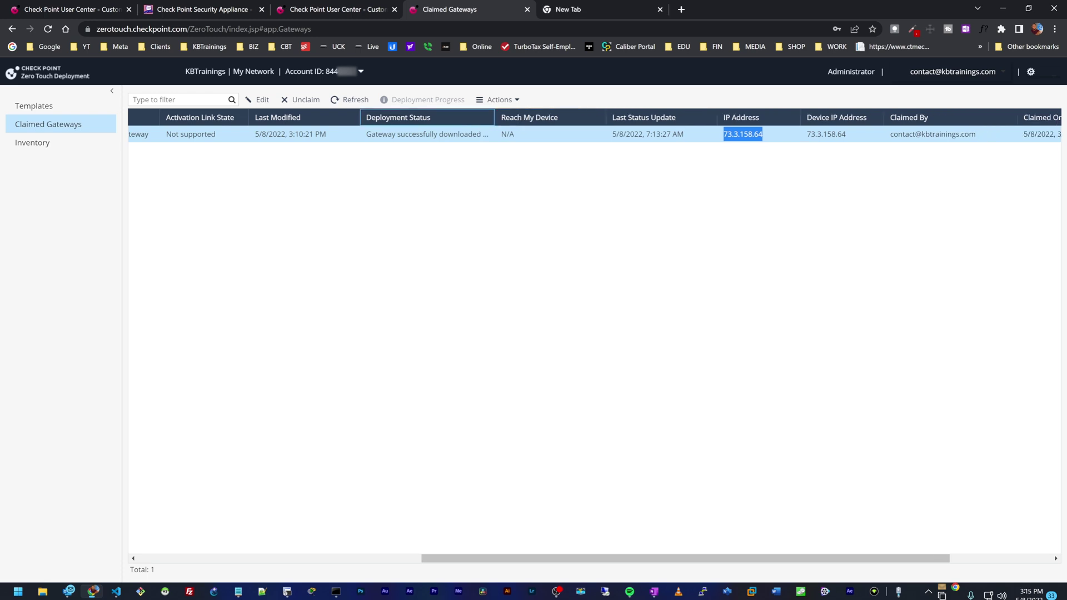
{"action": "left_click_drag", "start_coordinate": [727, 134], "coordinate": [762, 134]}
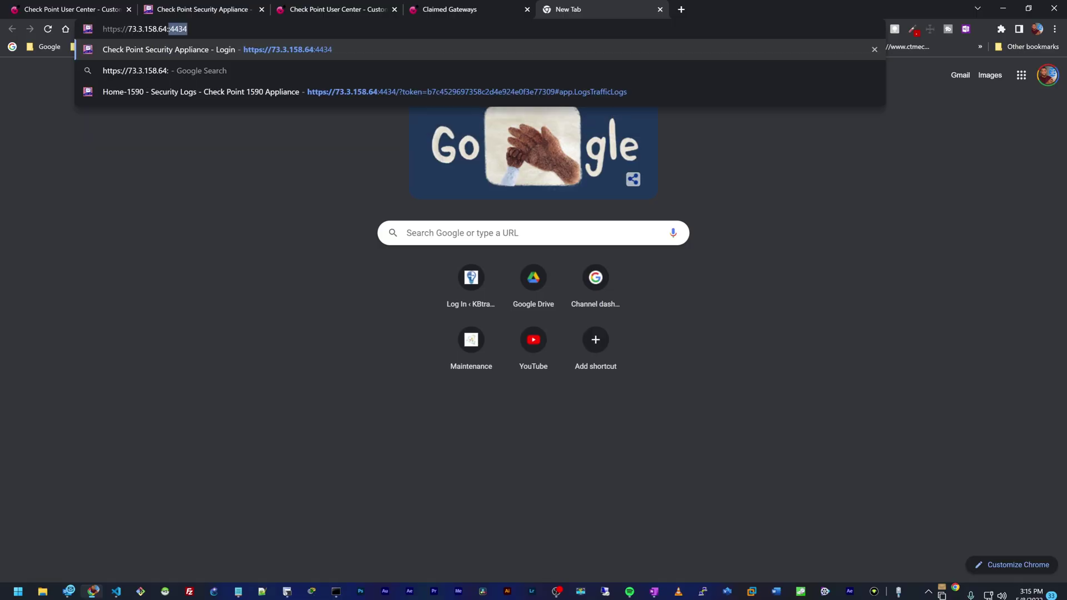
{"action": "type", "text": "4434"}
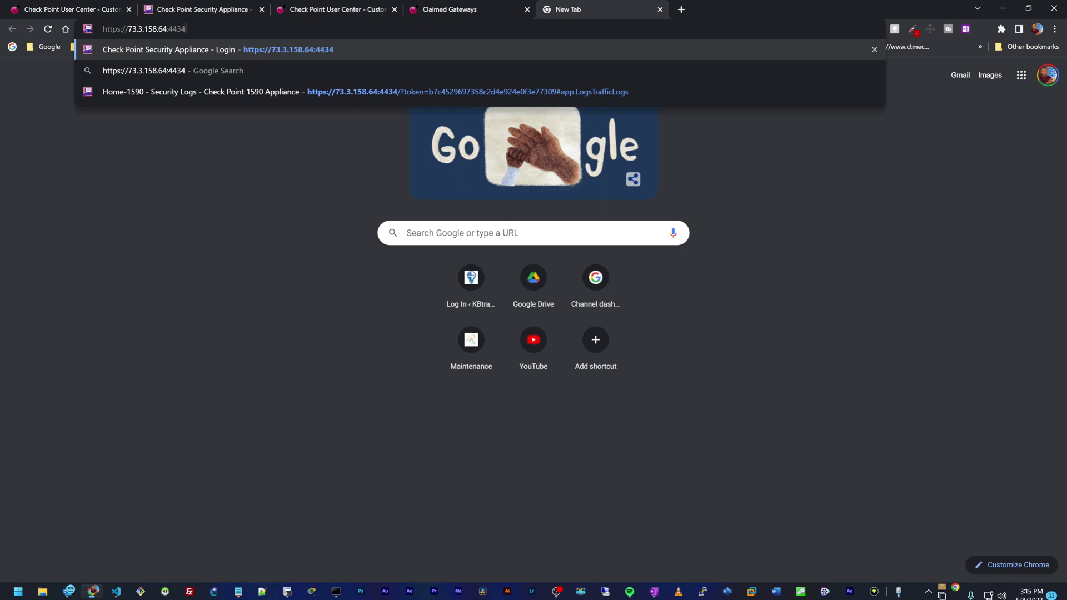
{"action": "key", "text": "Return"}
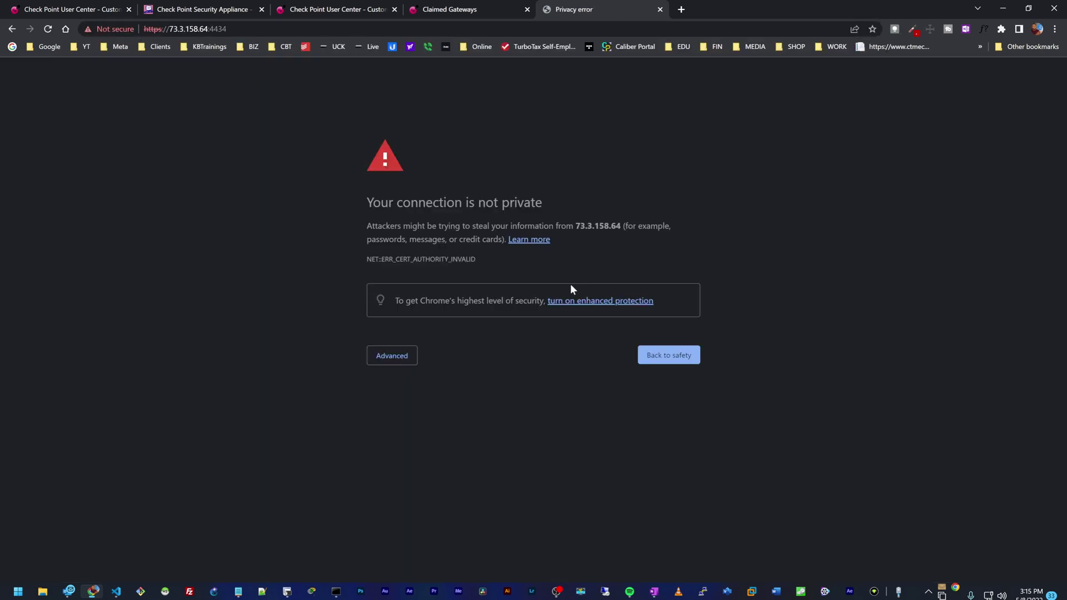
{"action": "left_click", "coordinate": [404, 356]}
{"action": "left_click", "coordinate": [421, 442]}
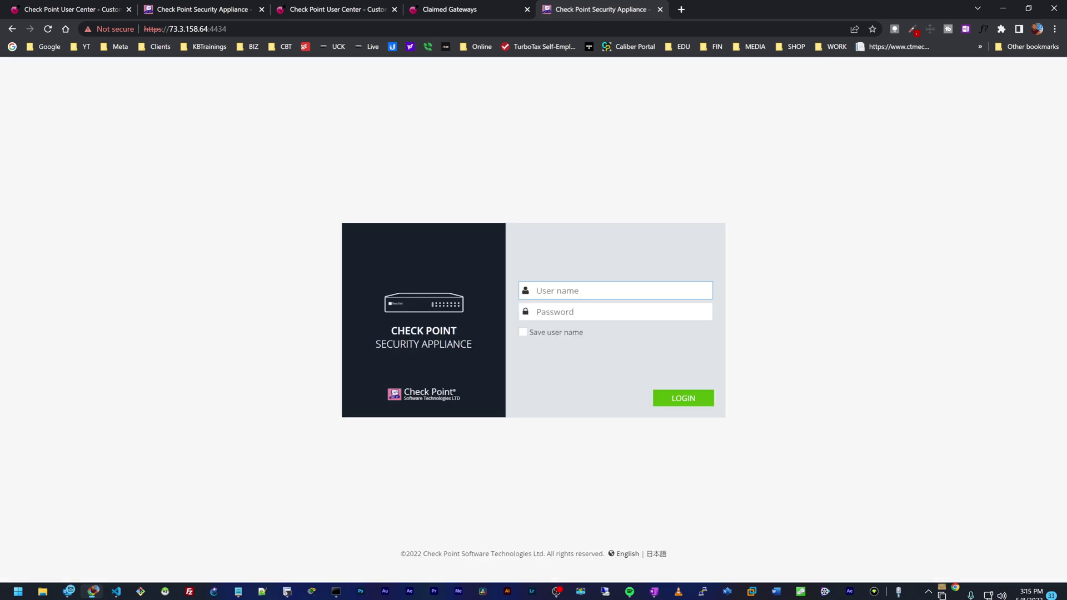
{"action": "type", "text": "admin"}
{"action": "left_click", "coordinate": [619, 311]}
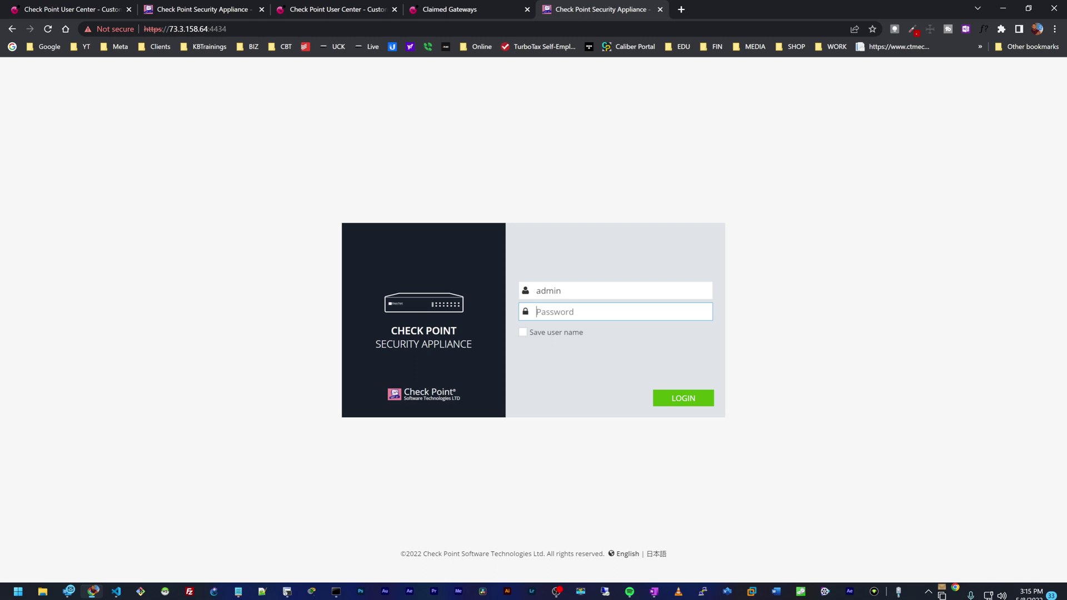
{"action": "type", "text": "******"}
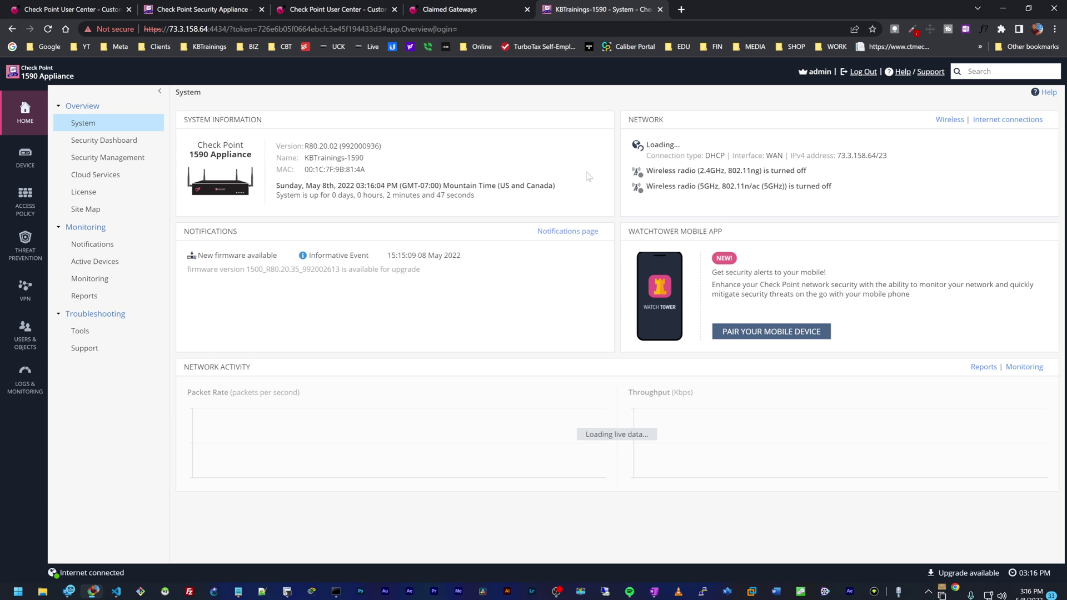
Step: Open Users & Objects > Administrators and select the second Super Admin account
{"action": "left_click", "coordinate": [26, 333]}
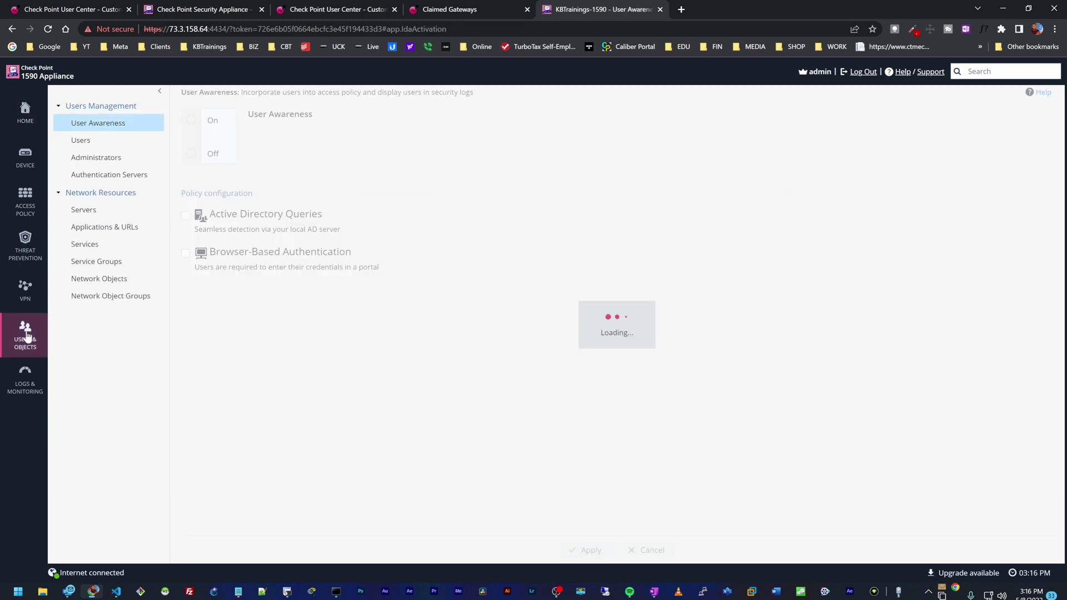
{"action": "left_click", "coordinate": [93, 160]}
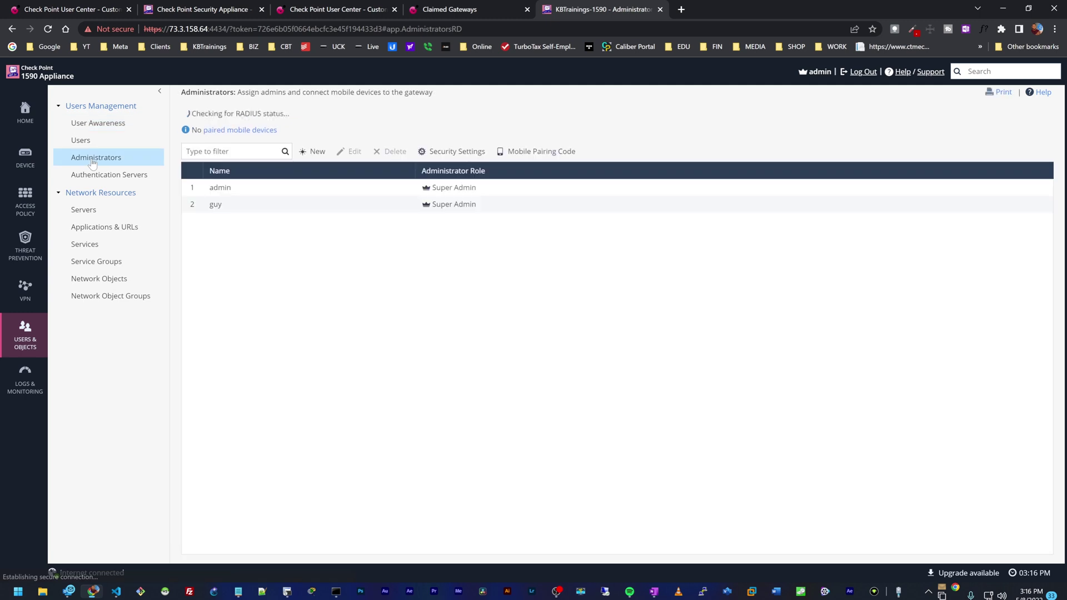
{"action": "left_click", "coordinate": [226, 205]}
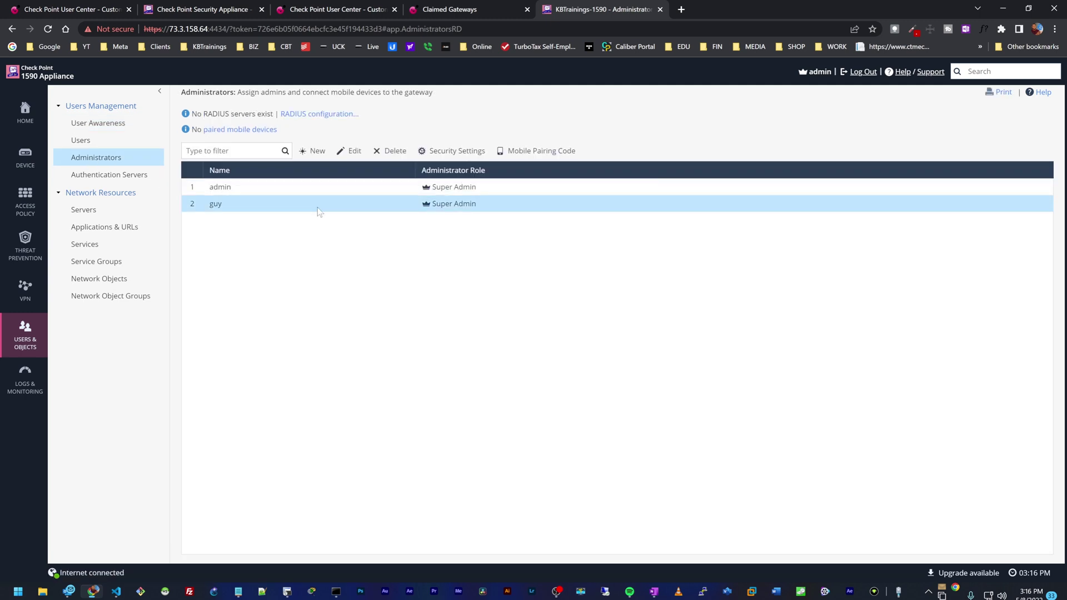